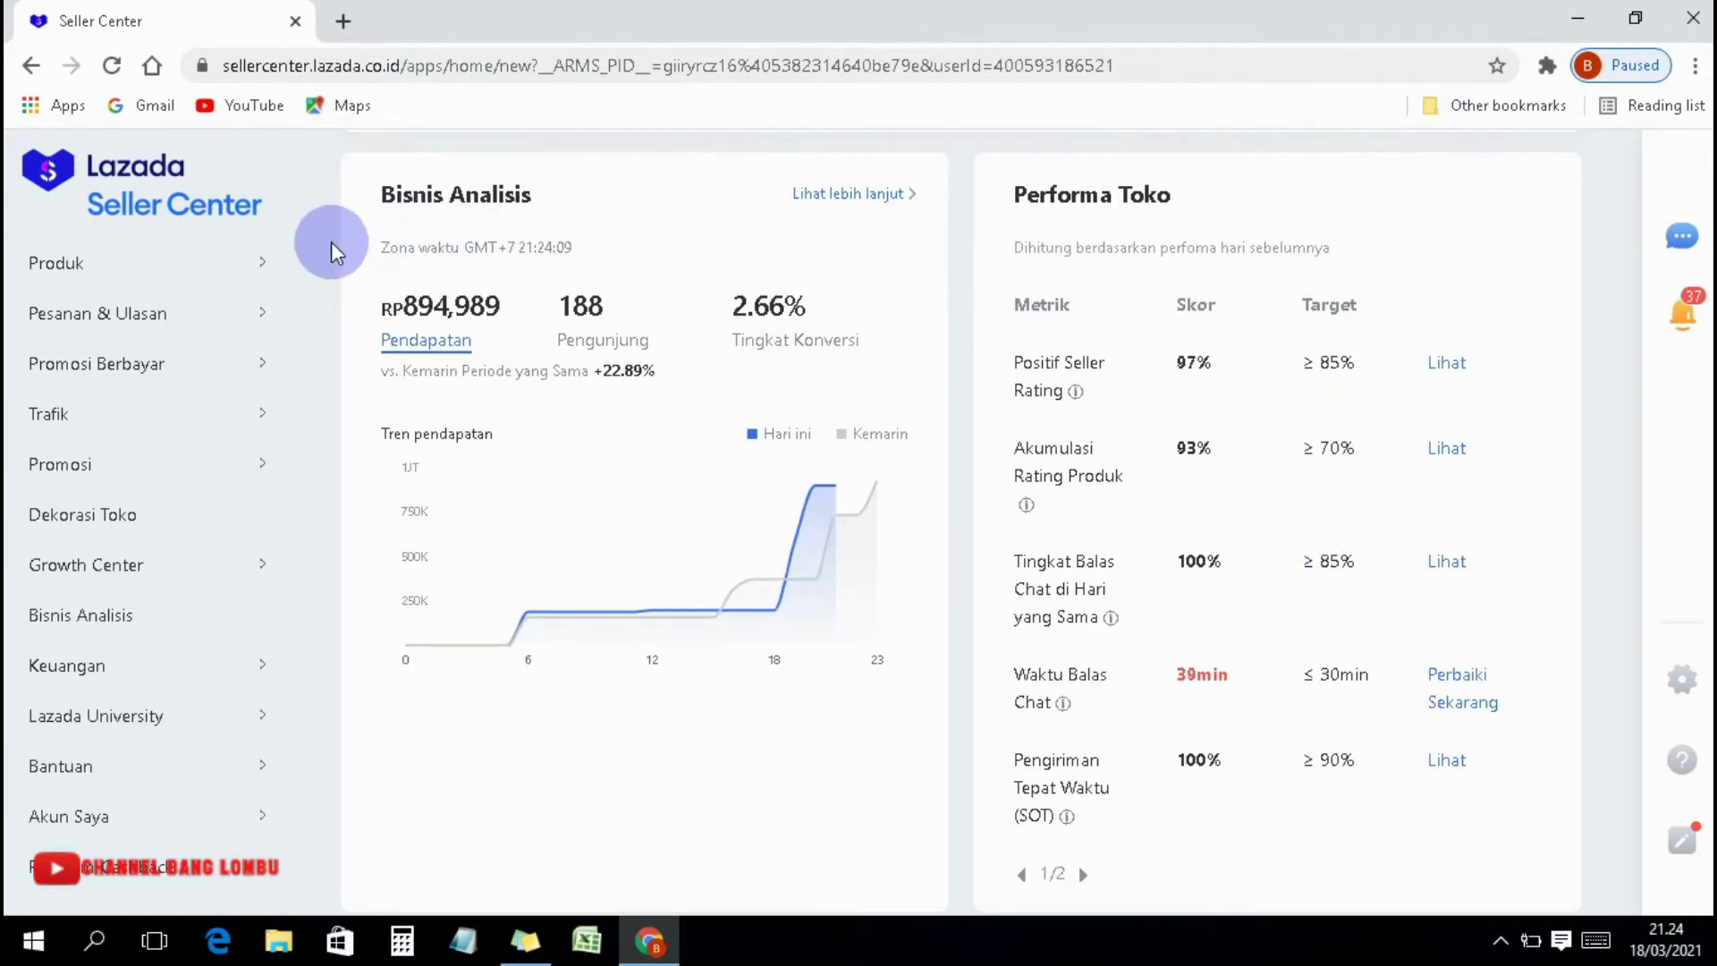
# Open the Pesanan order review page and look over its pending orders.
pyautogui.moveTo(102, 330)
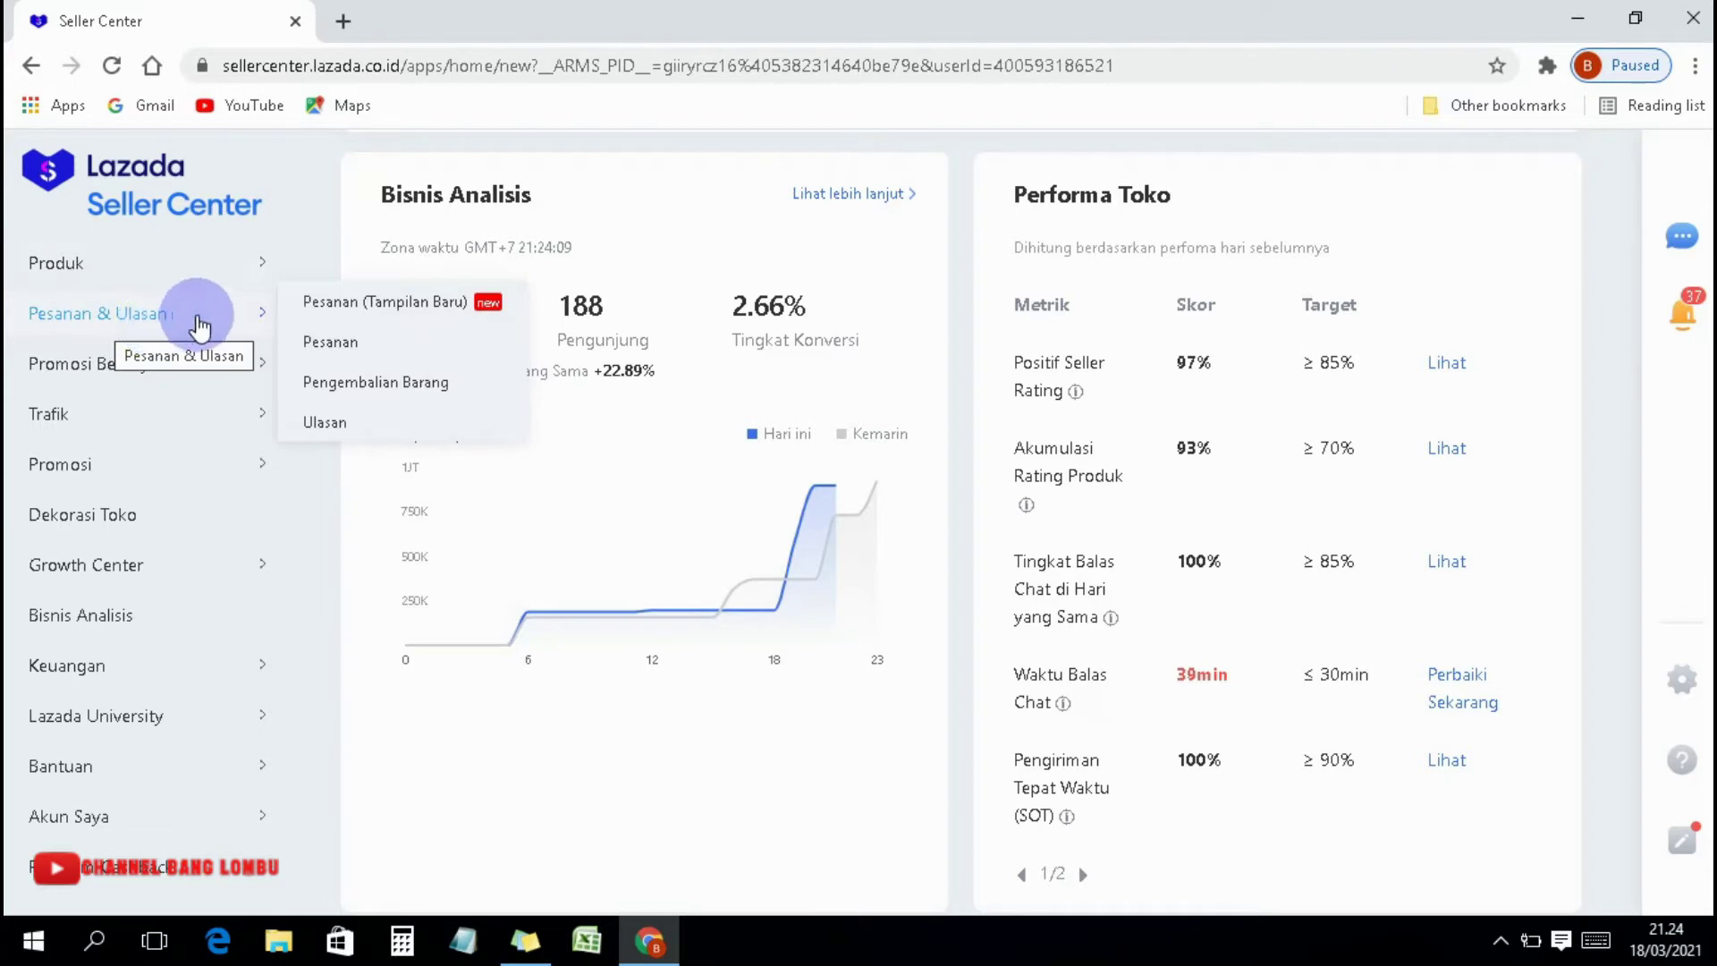
pyautogui.click(337, 349)
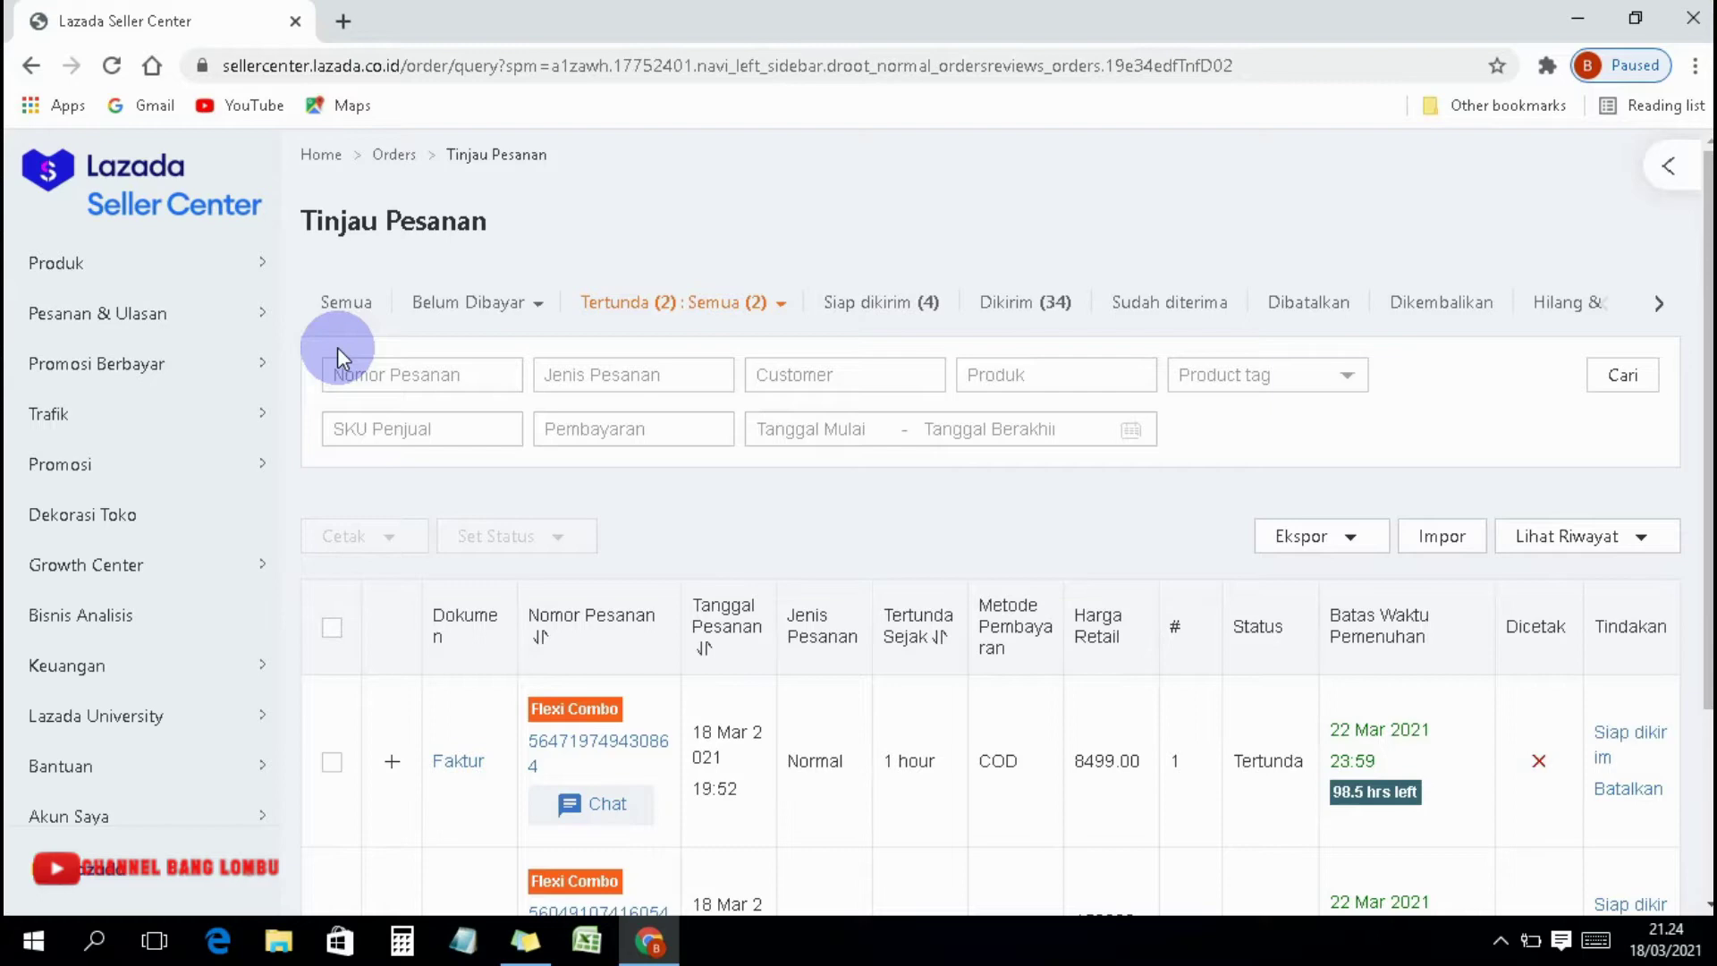
pyautogui.scroll(-2, 846, 238)
pyautogui.scroll(2, 846, 238)
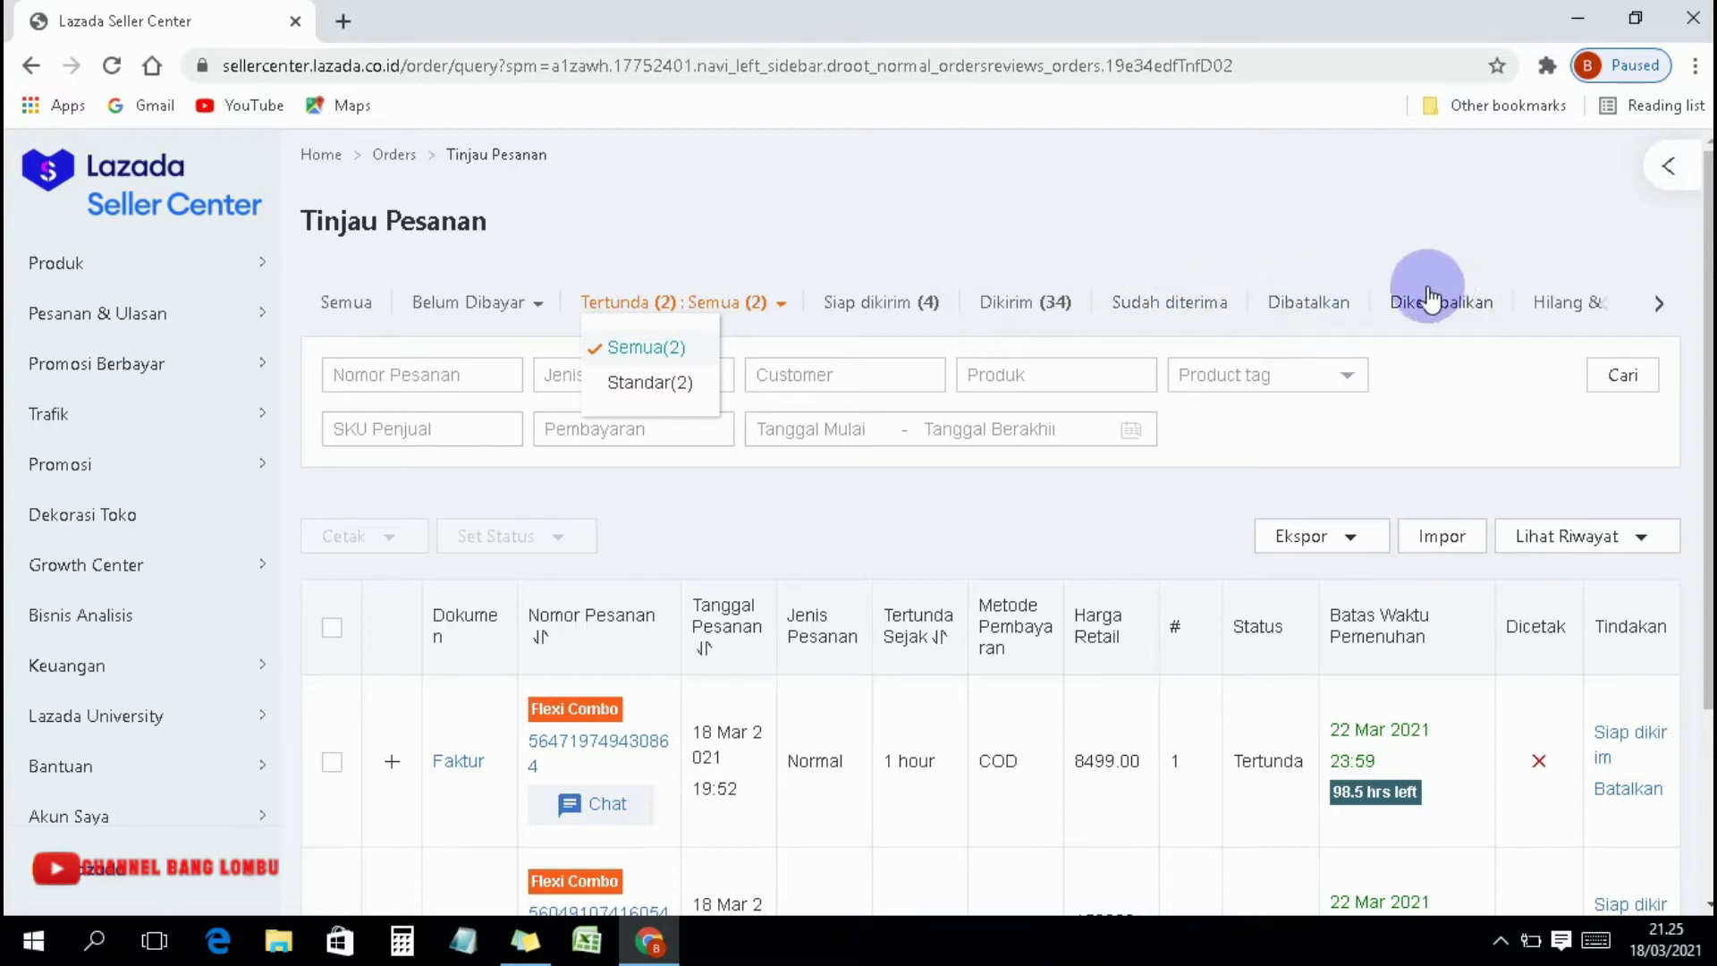
# Examine the order status categories through Pengiriman Gagal and the details of the orders listed under Tertunda.
pyautogui.click(1660, 303)
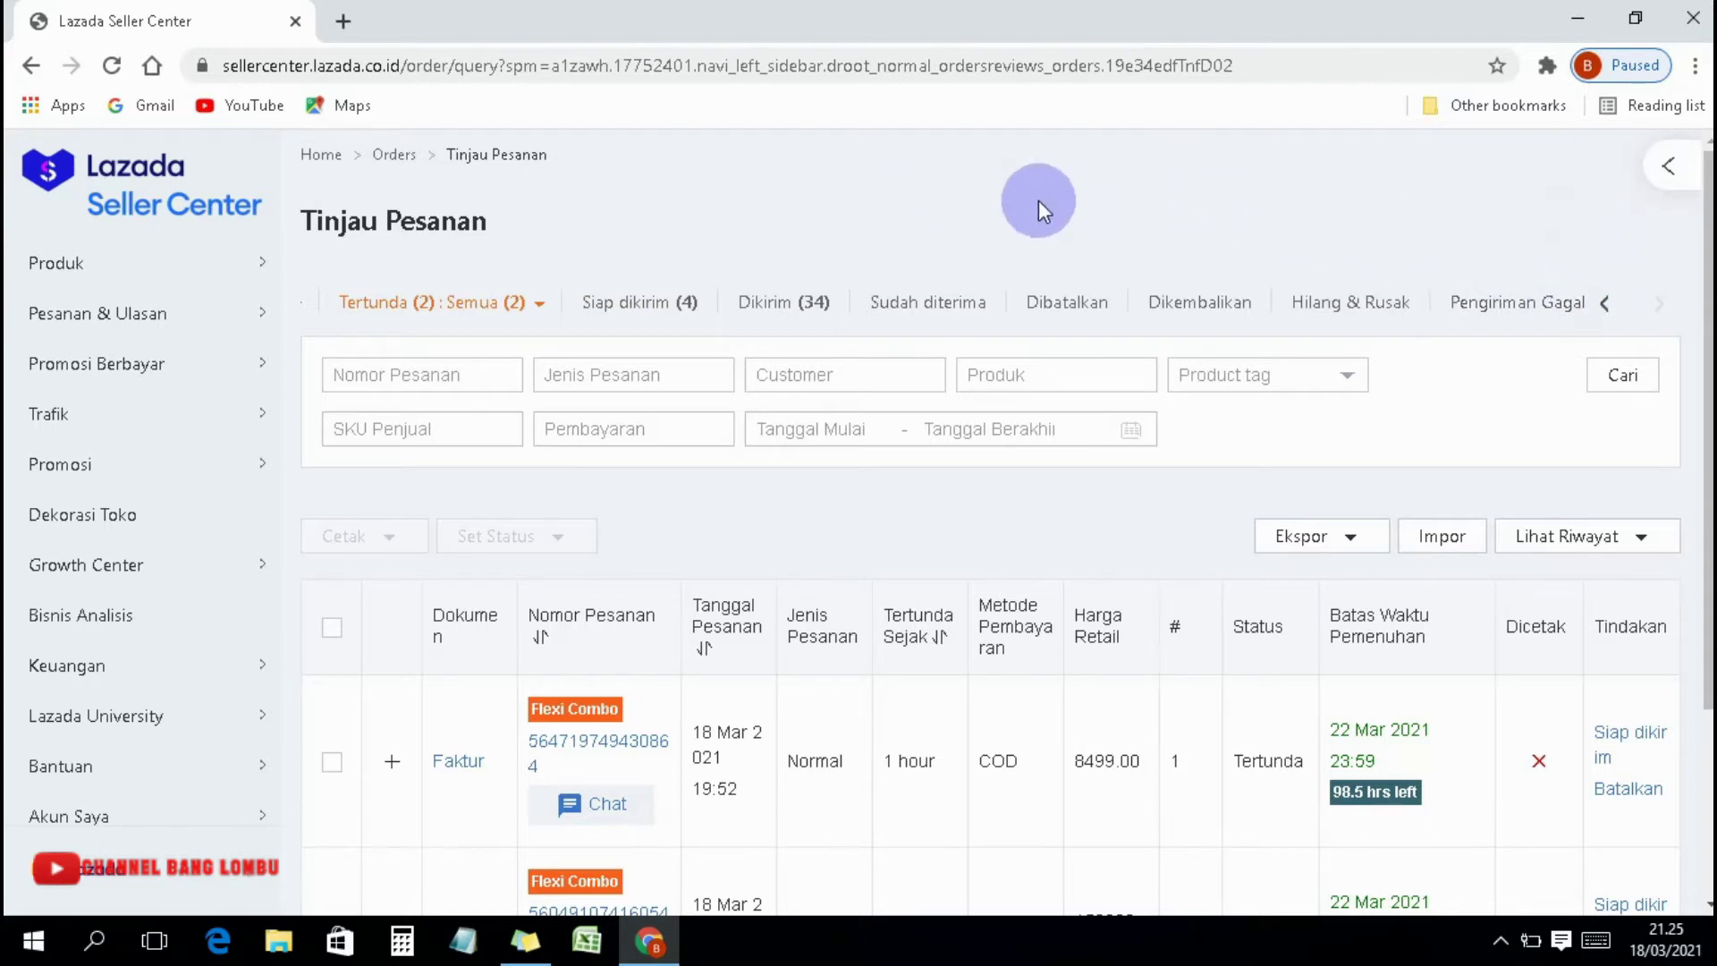
pyautogui.click(1603, 303)
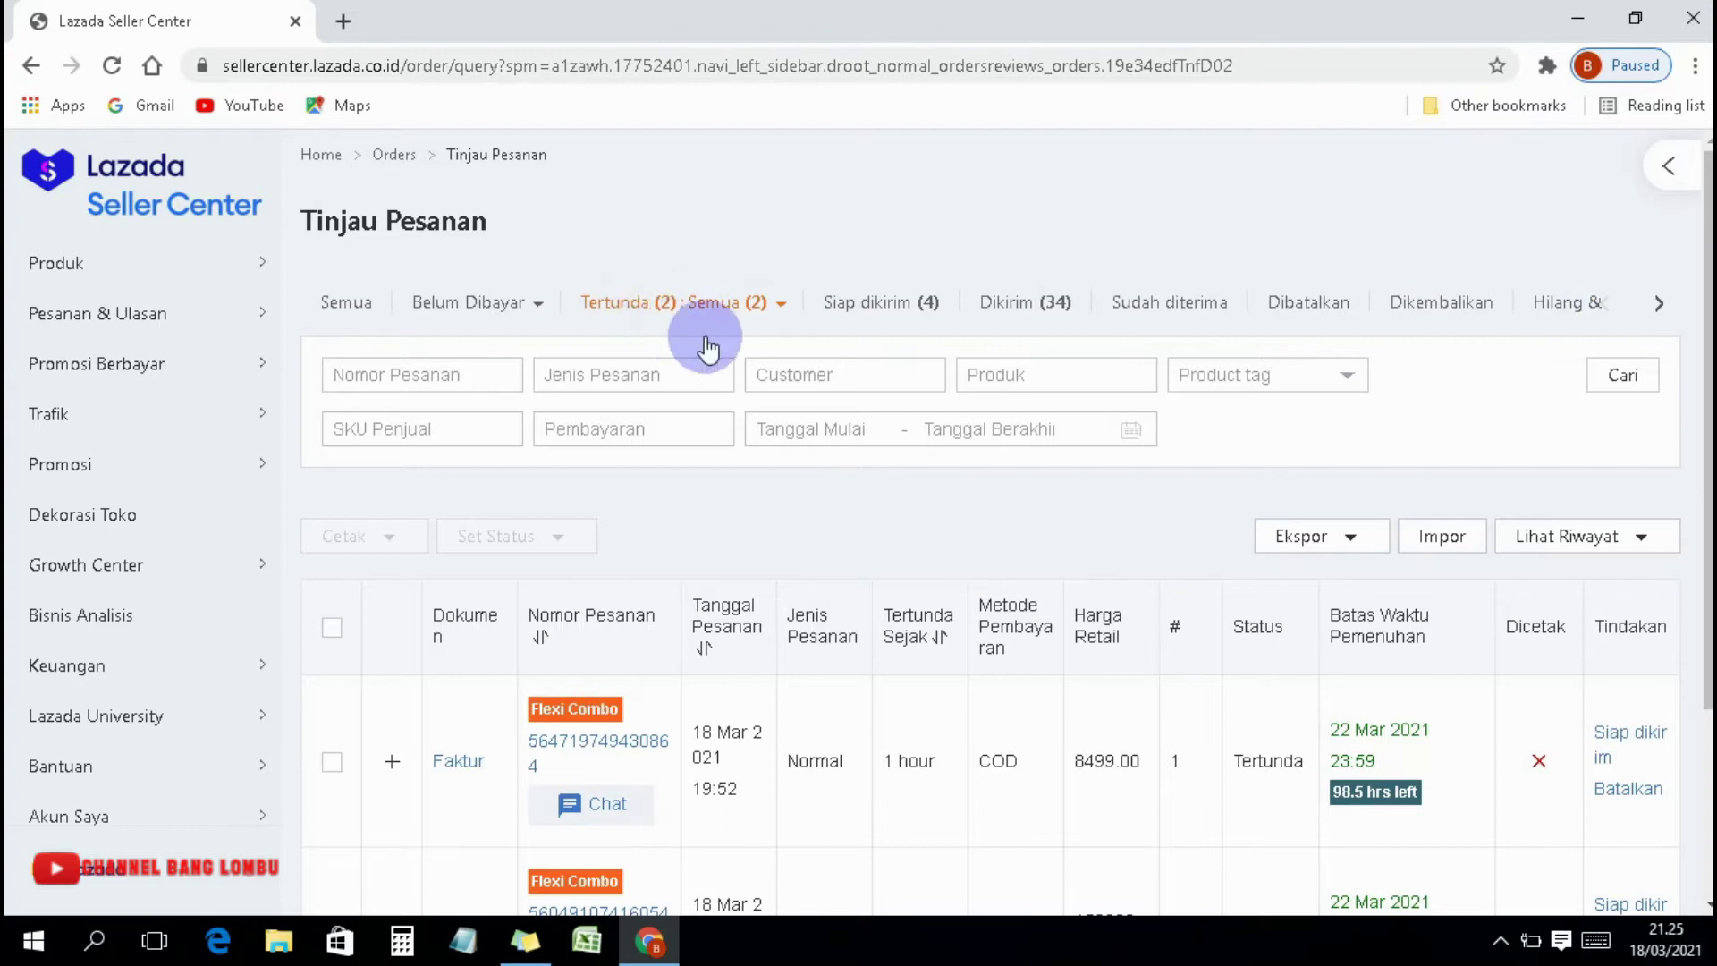
pyautogui.moveTo(614, 299)
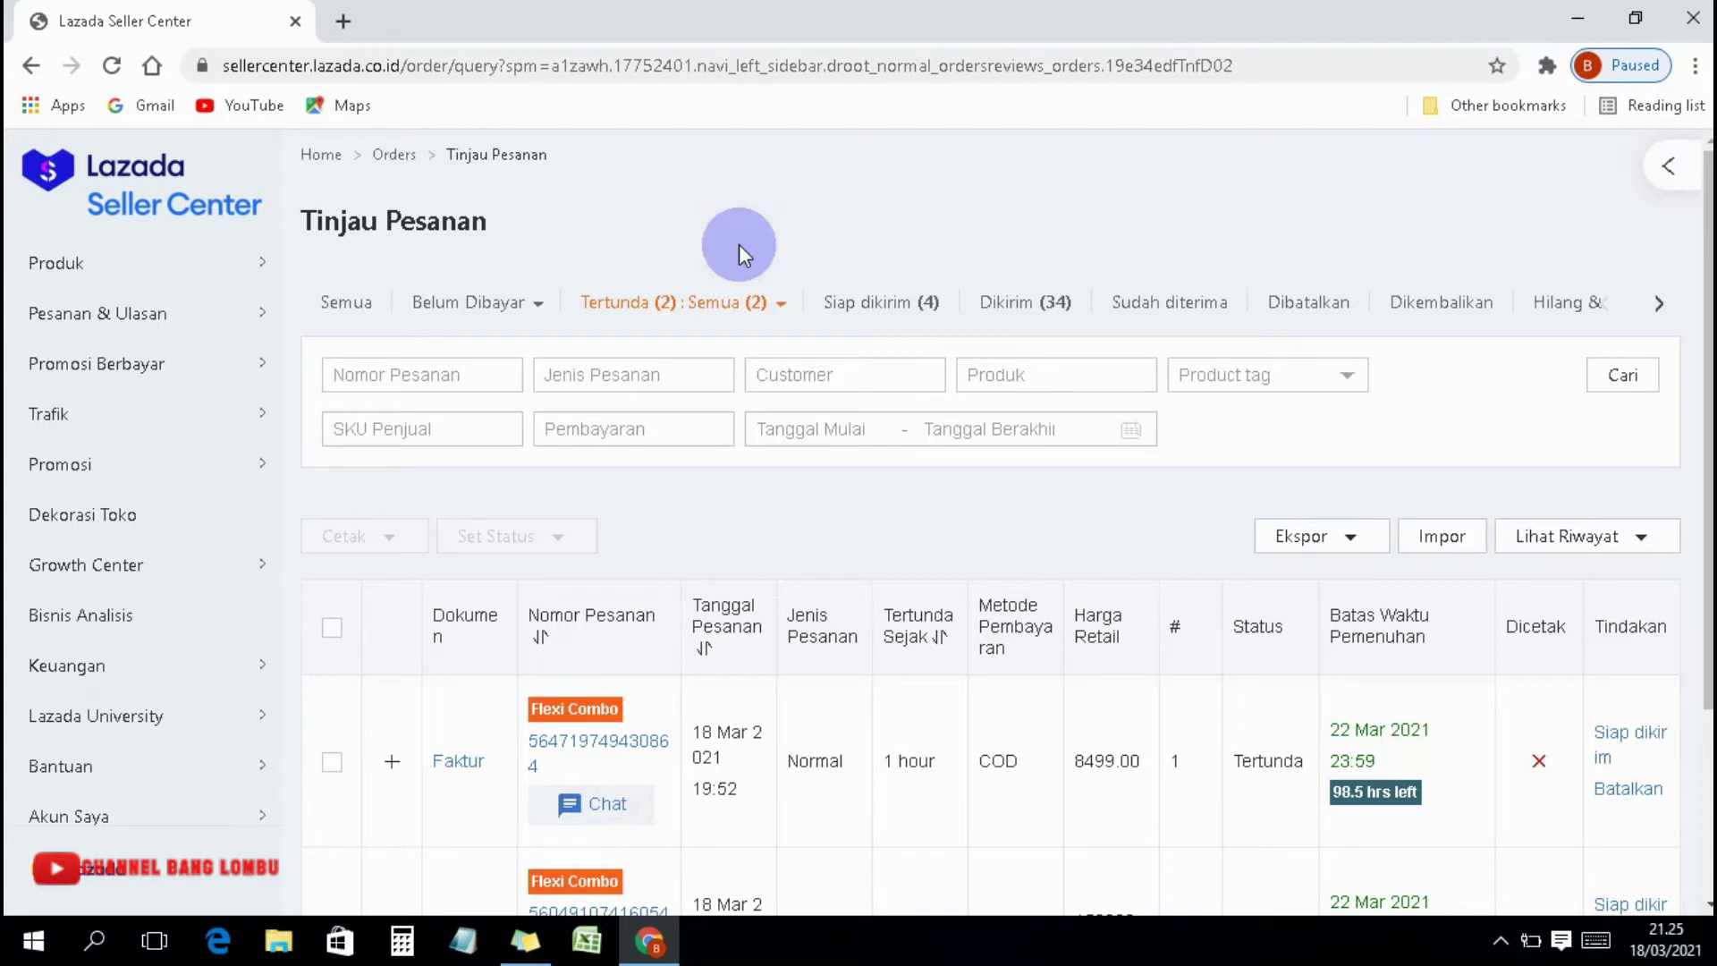
pyautogui.click(636, 300)
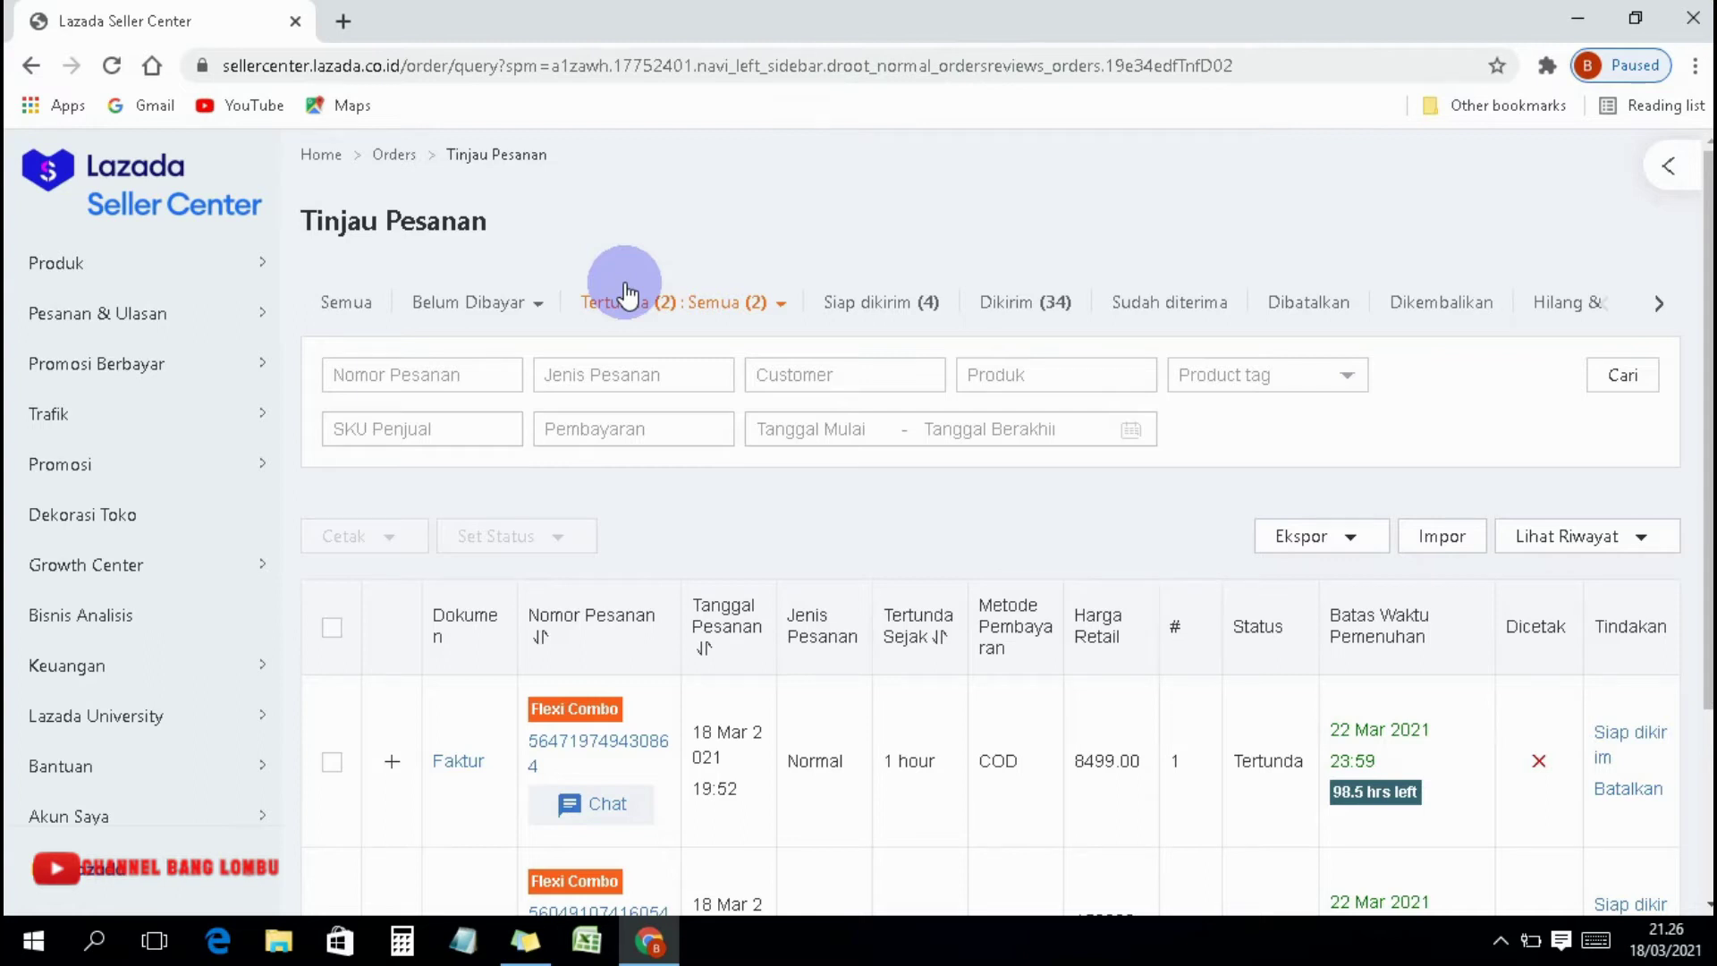
pyautogui.moveTo(660, 304)
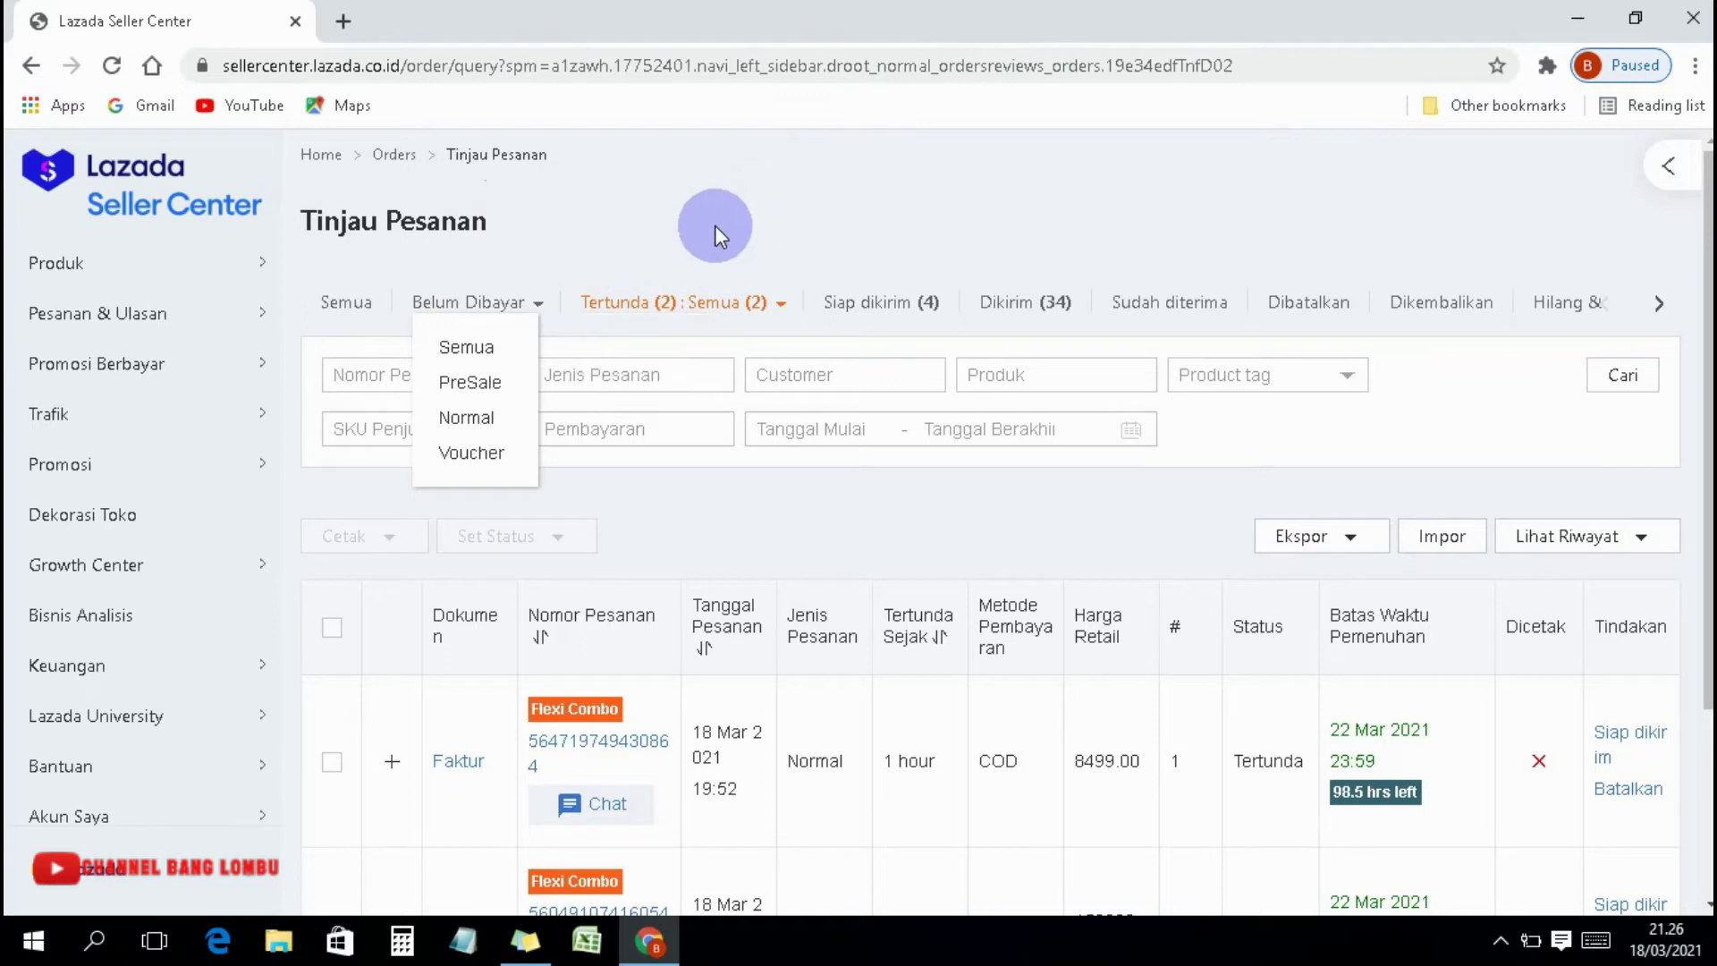
pyautogui.moveTo(624, 272)
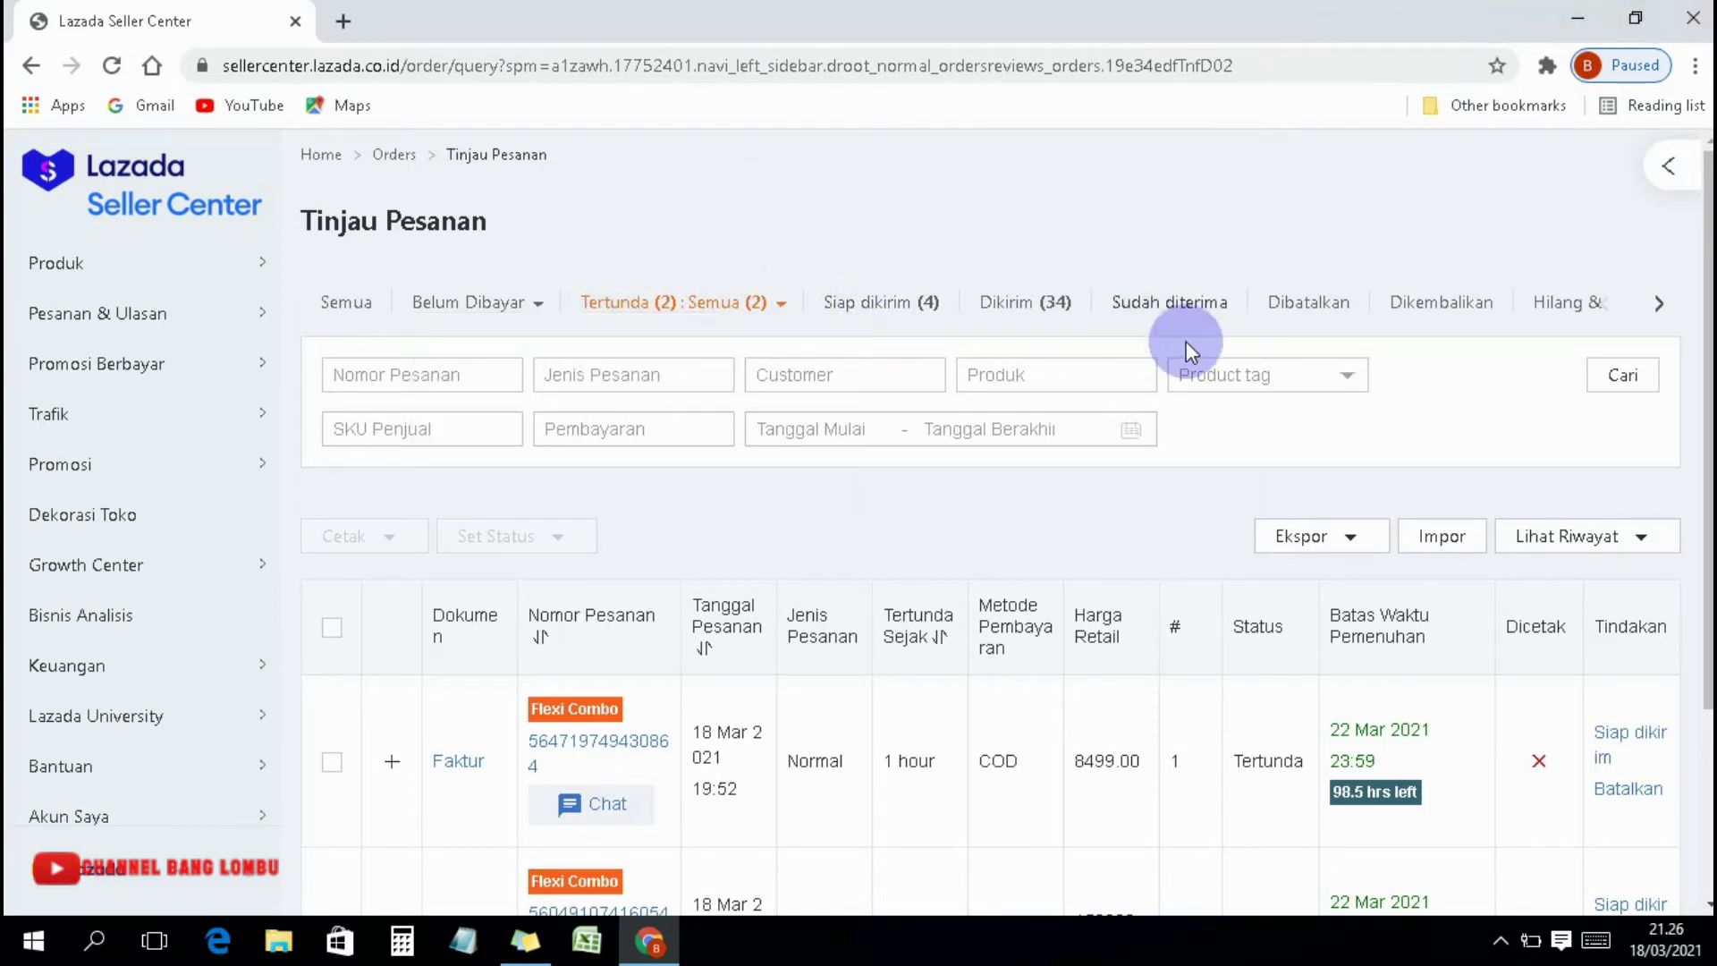
pyautogui.scroll(-3, 990, 539)
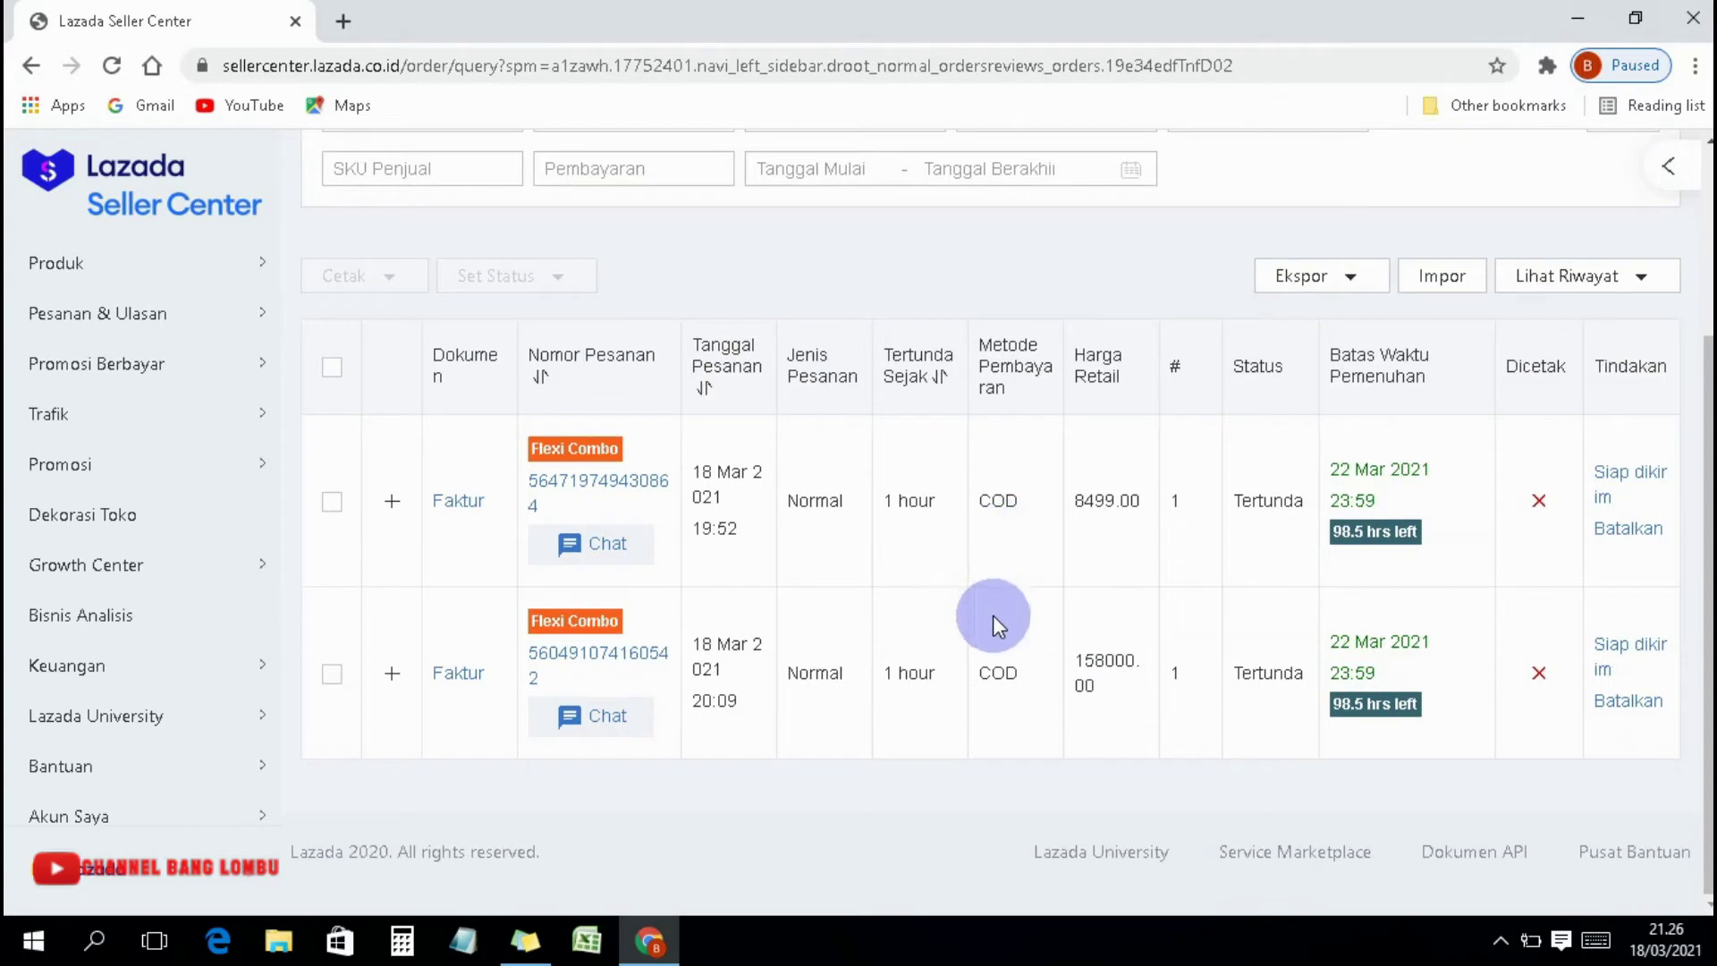
pyautogui.scroll(1, 993, 615)
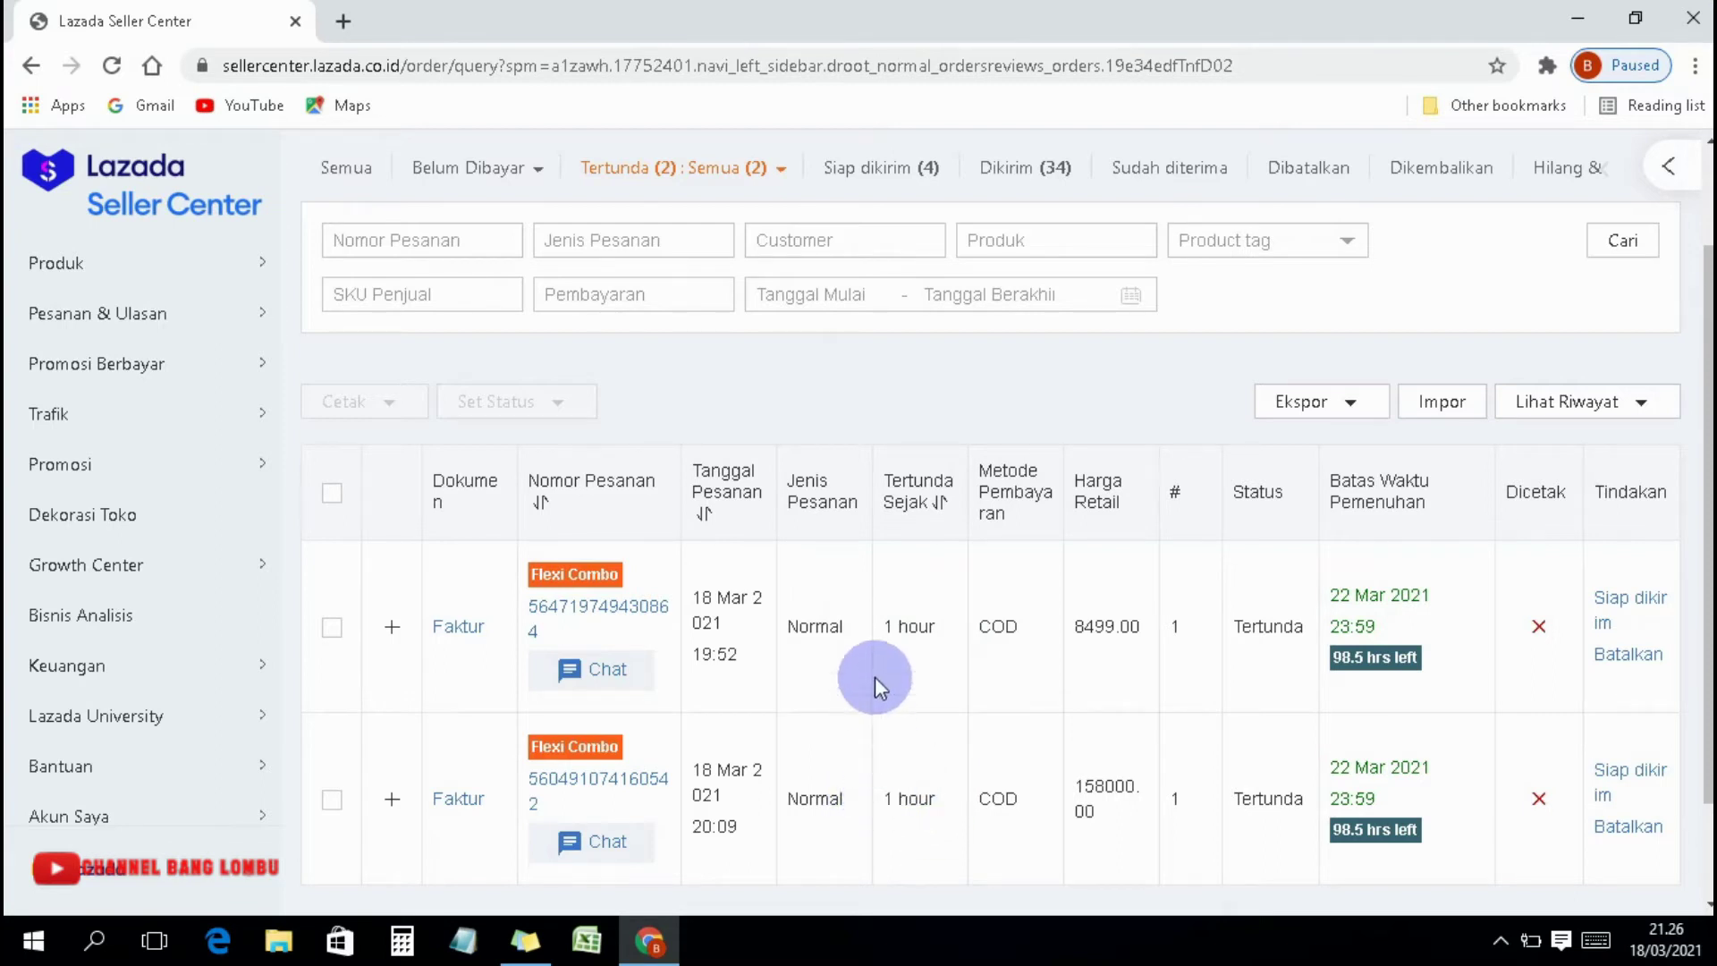
pyautogui.scroll(1, 867, 591)
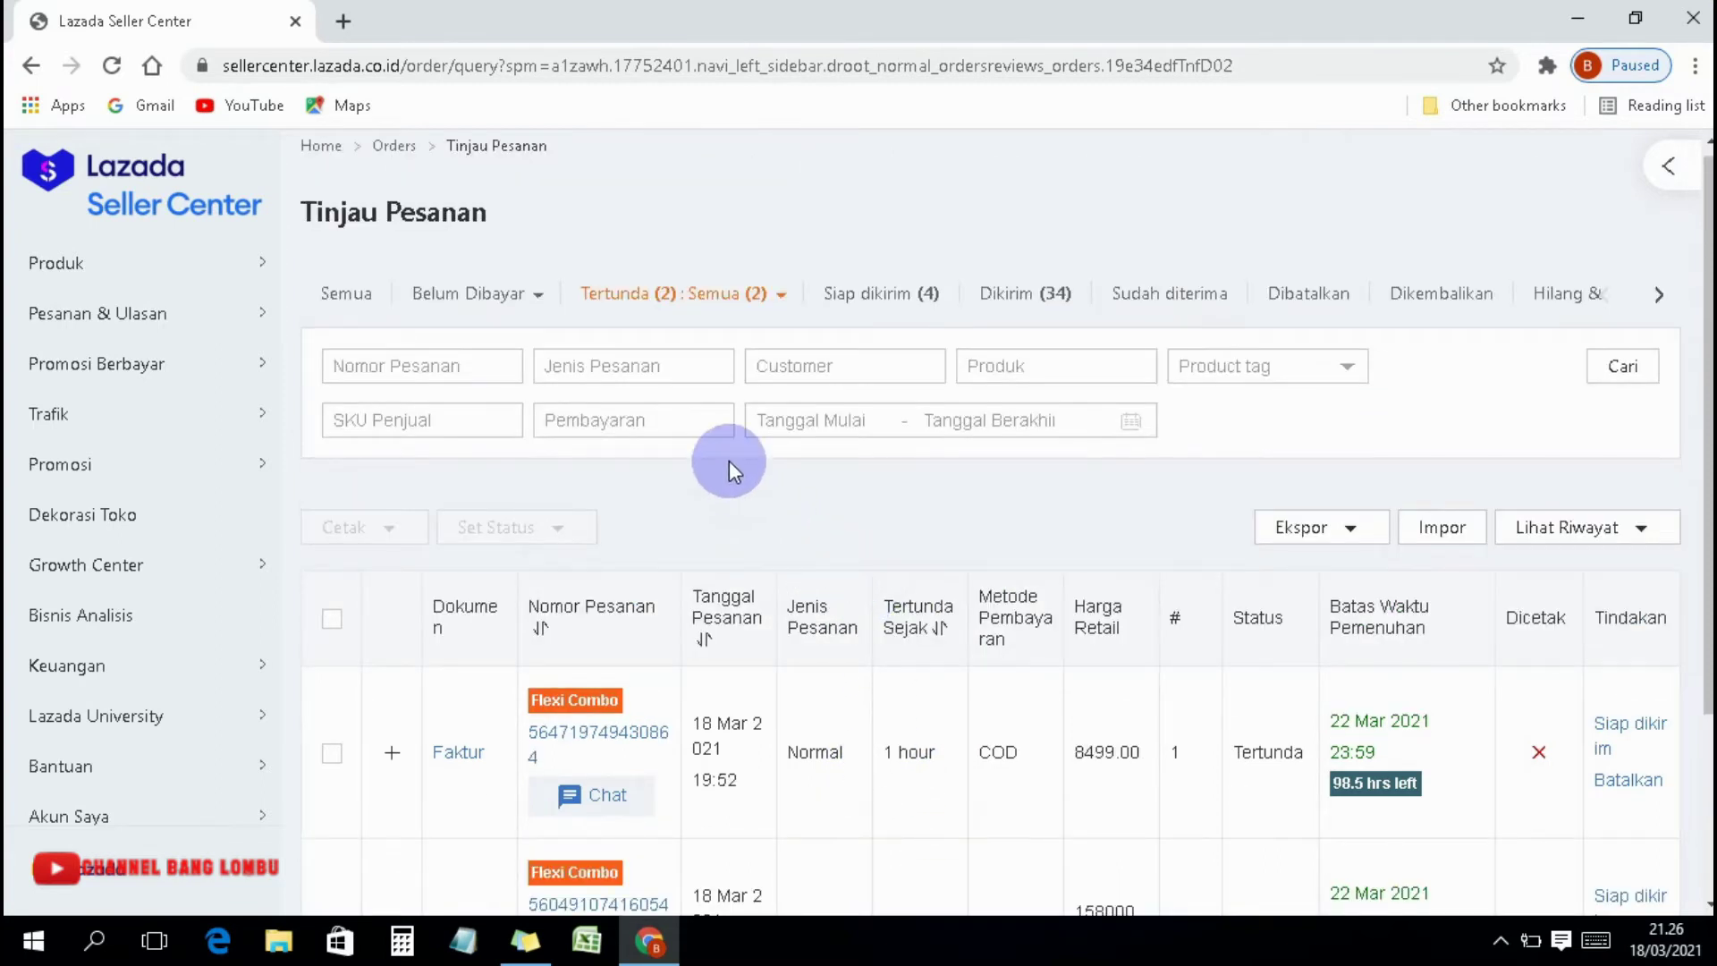
pyautogui.scroll(-1, 729, 460)
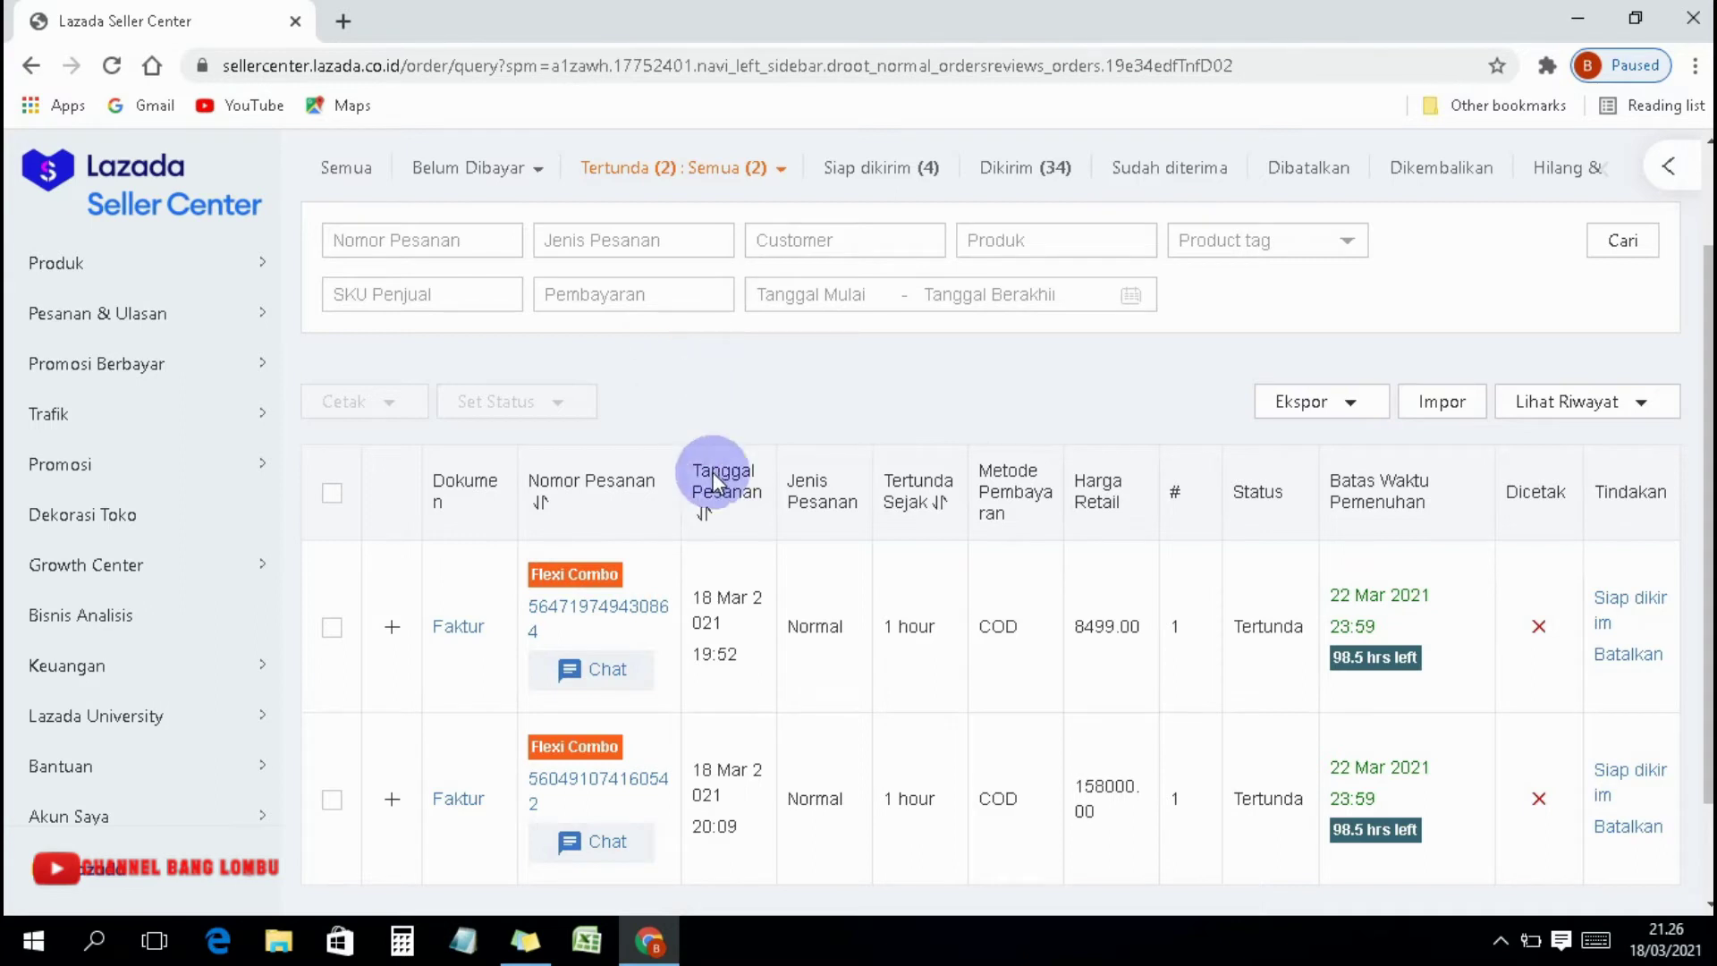
# Save invoice number SHJ01 for the pending 8499.00 order and mark it ready to ship.
pyautogui.click(1621, 617)
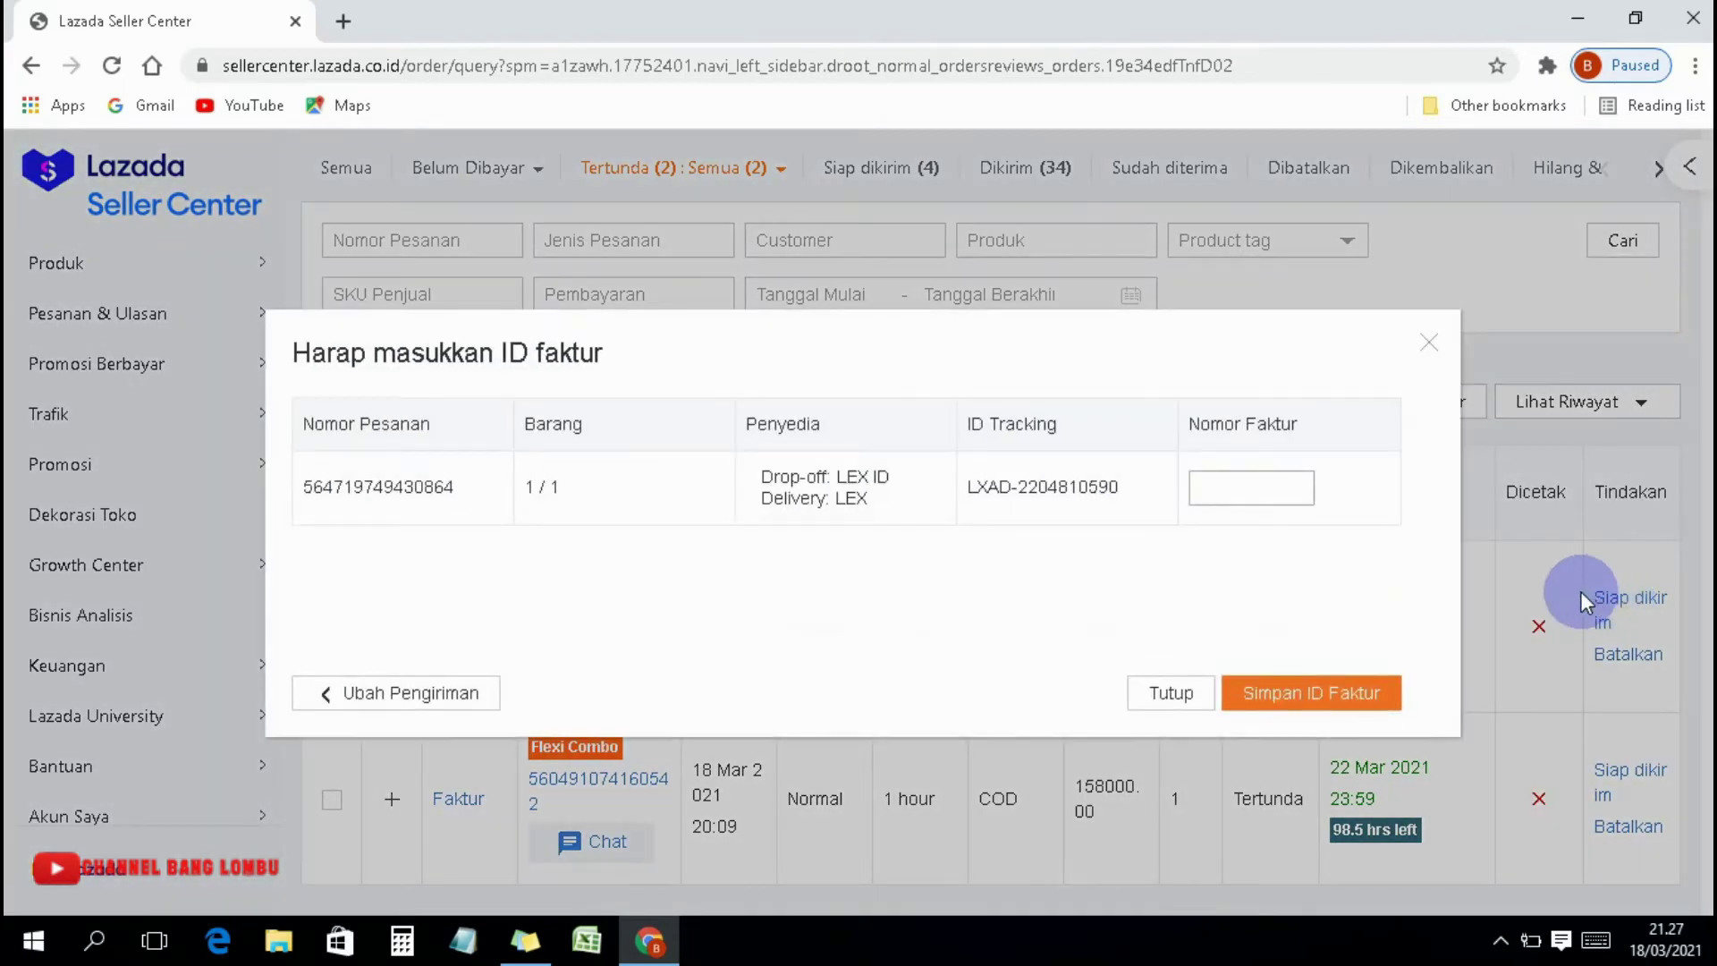
pyautogui.write('SHJ01')
pyautogui.click(1366, 705)
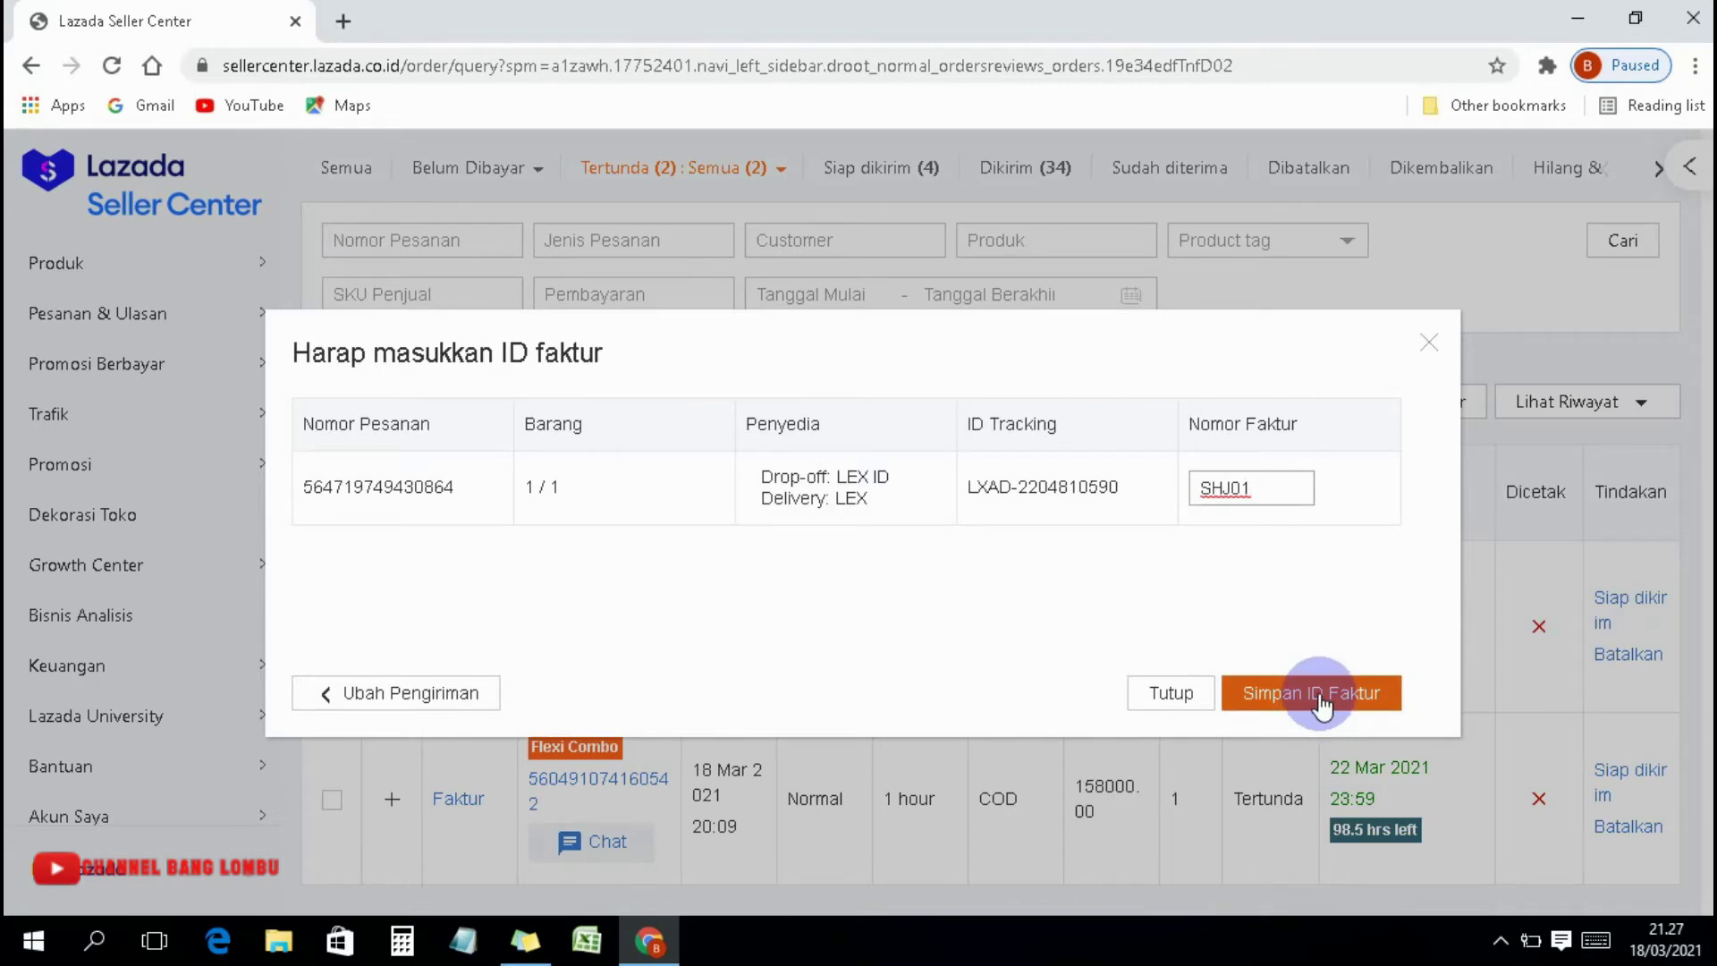
pyautogui.click(1321, 704)
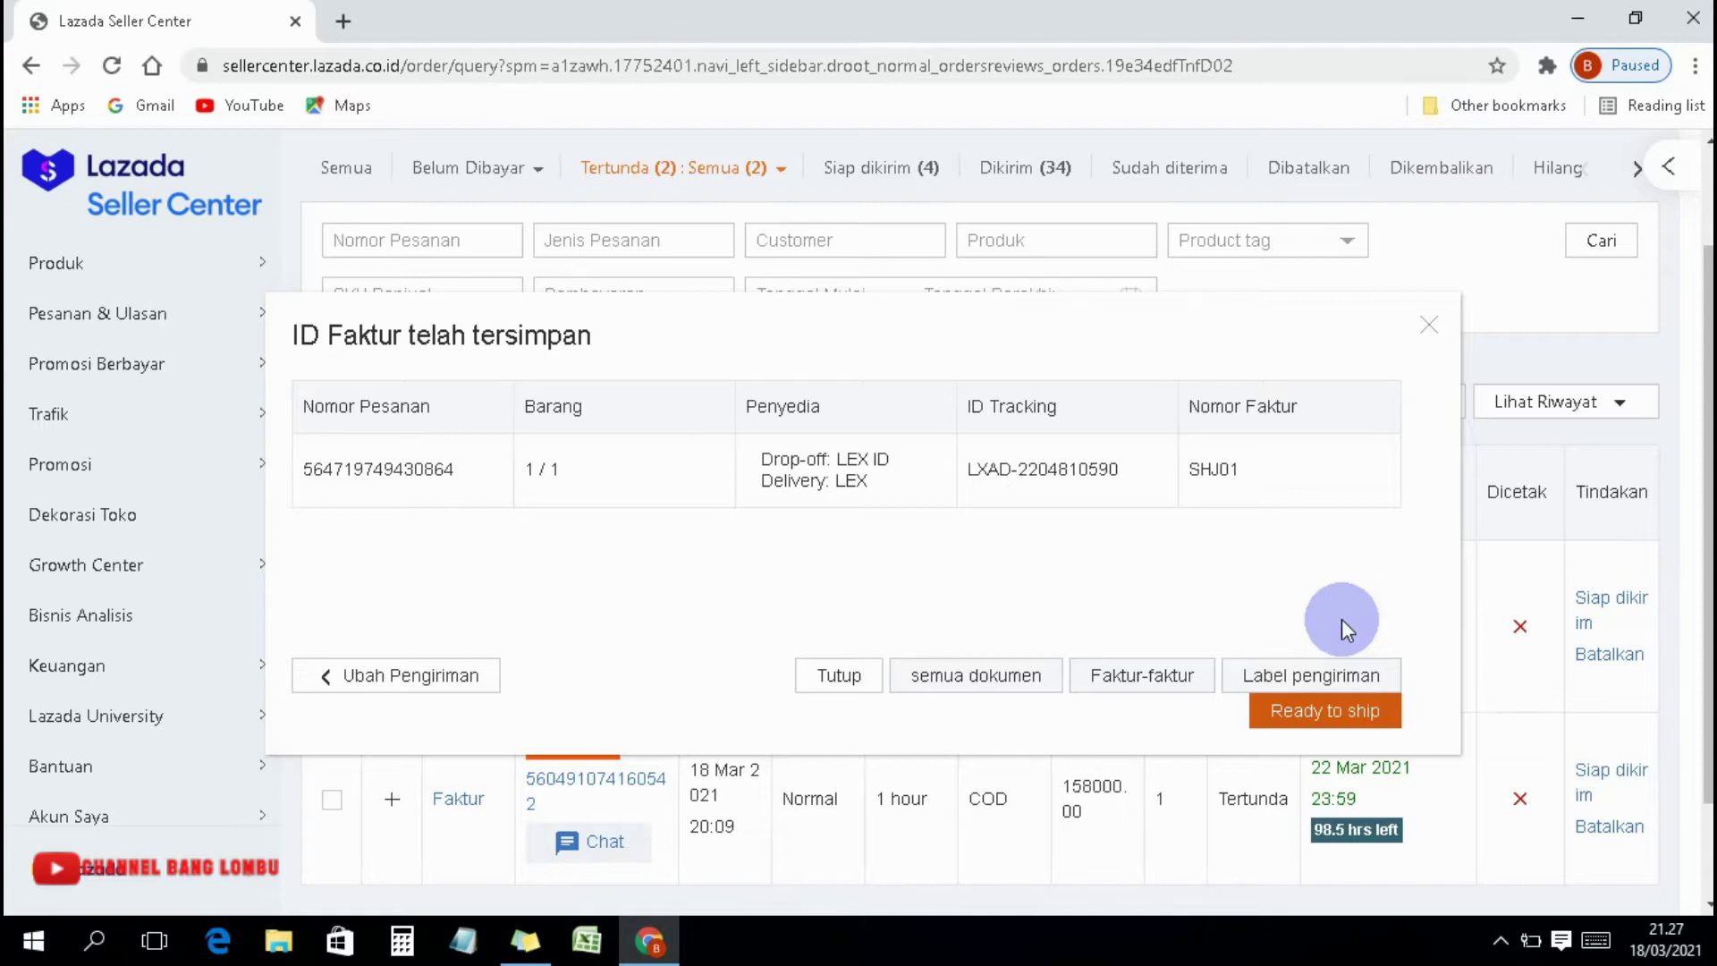
pyautogui.click(1333, 711)
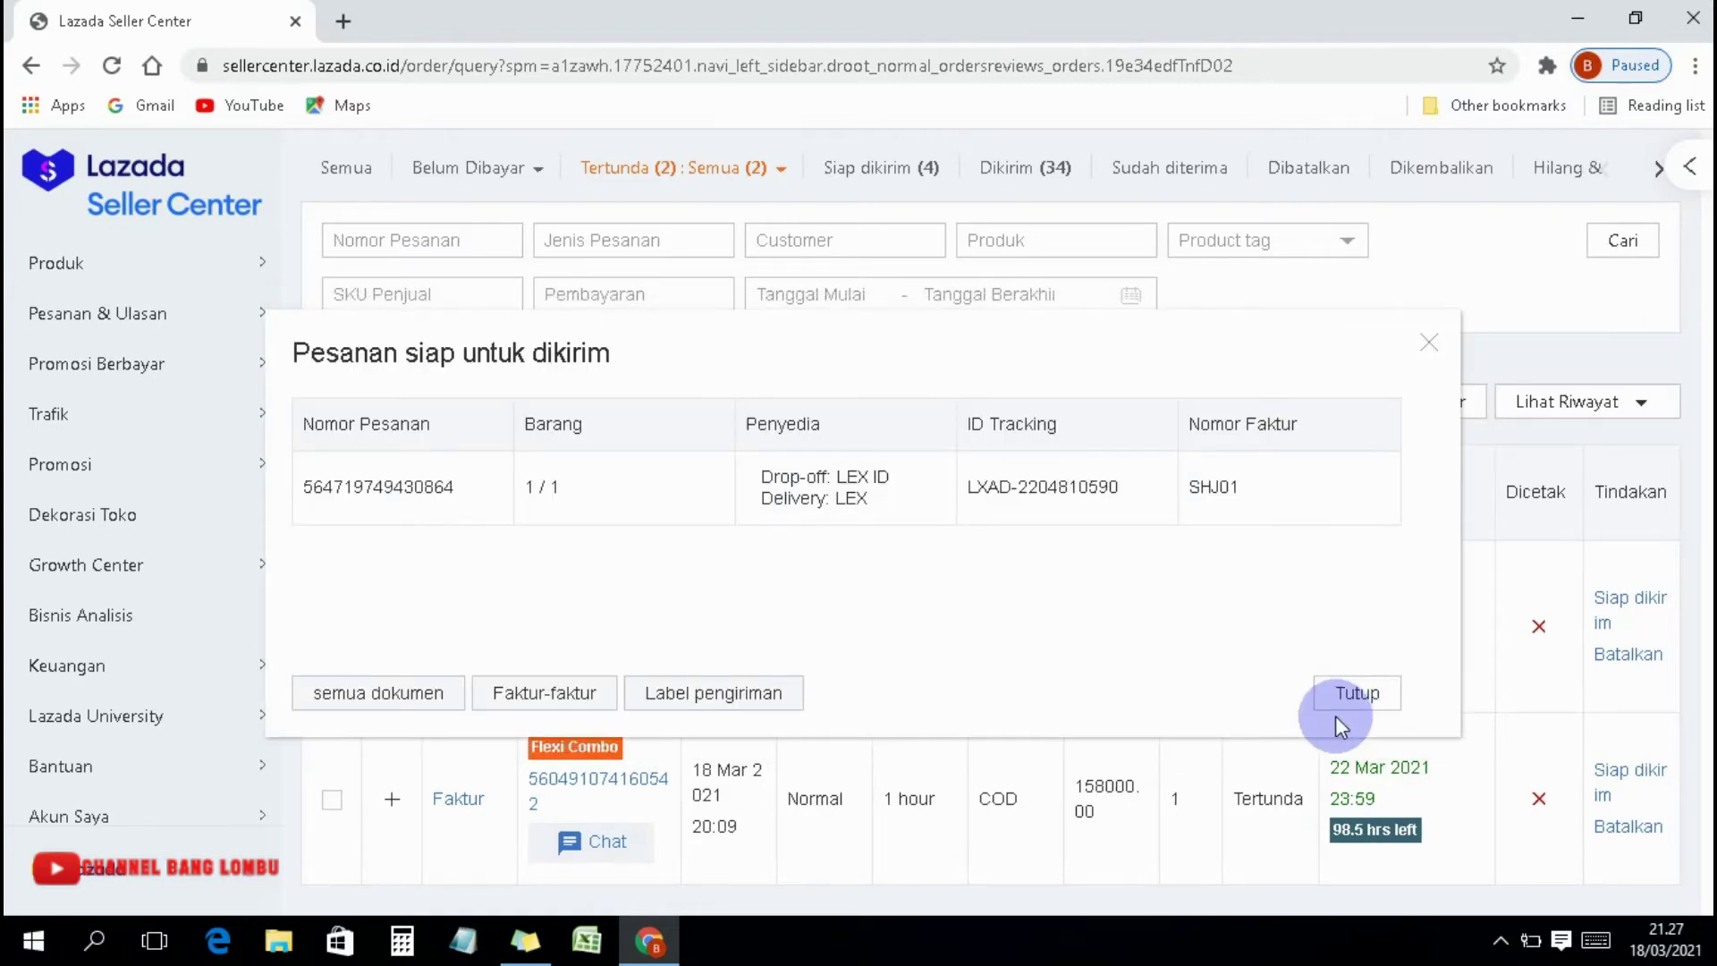
pyautogui.click(1347, 694)
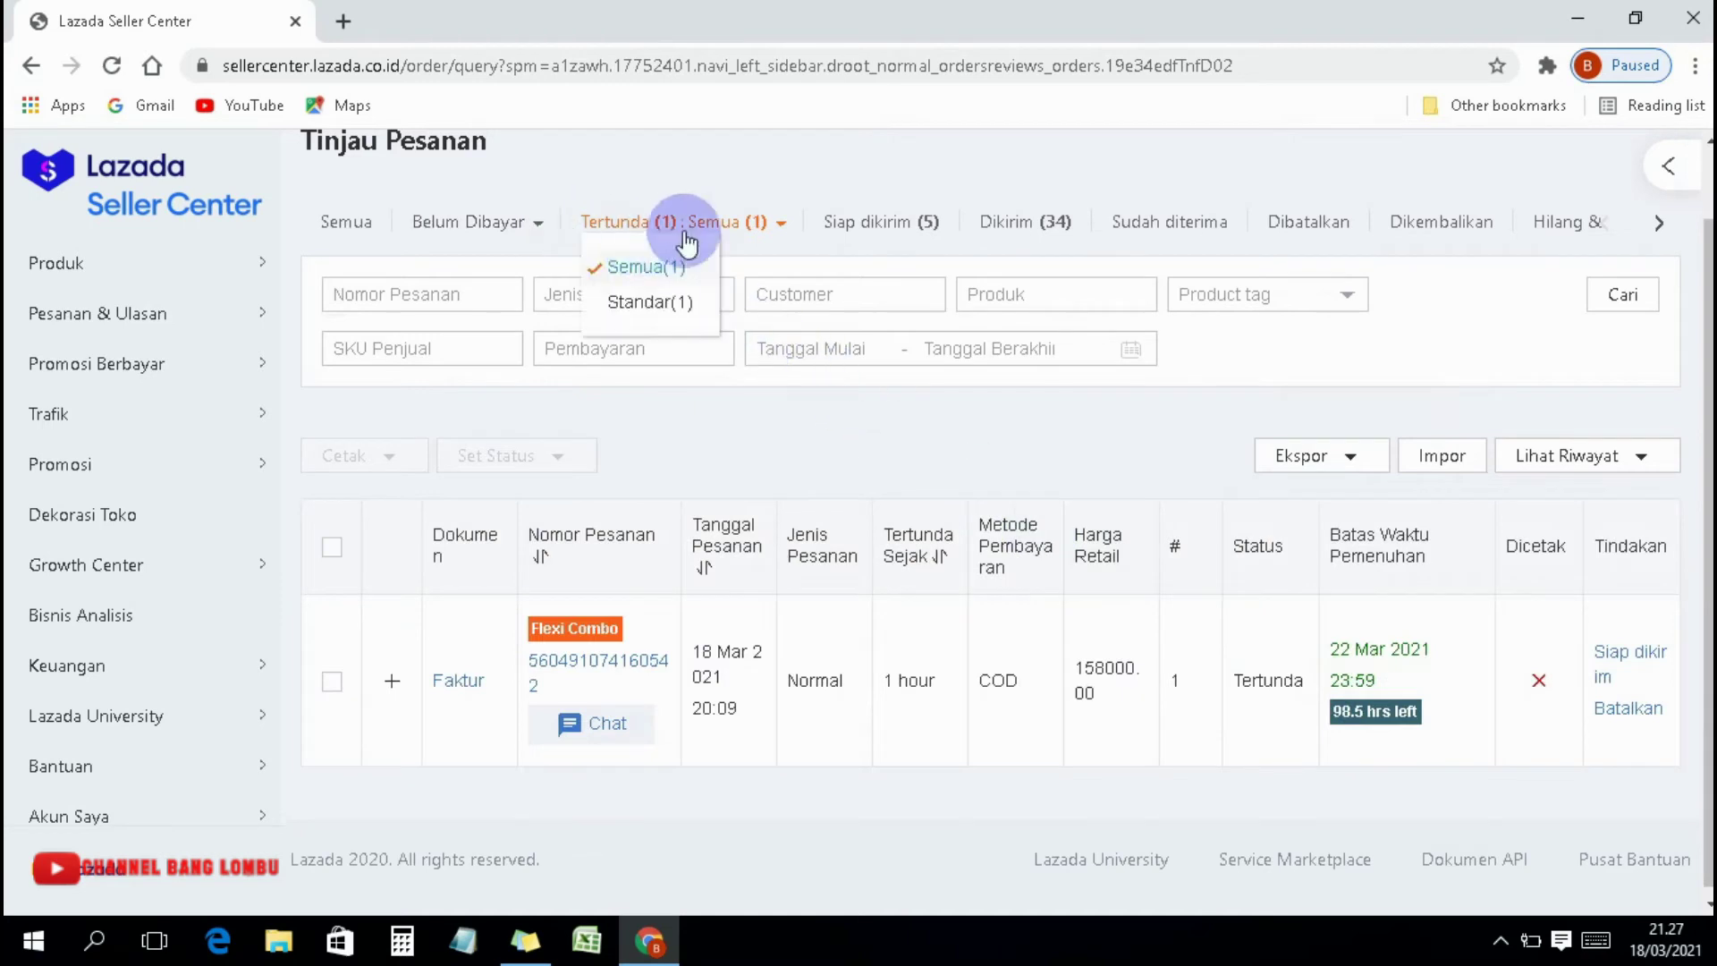
# Select the 8499.00 order under Siap dikirim and generate its shipping label for printing.
pyautogui.moveTo(721, 240)
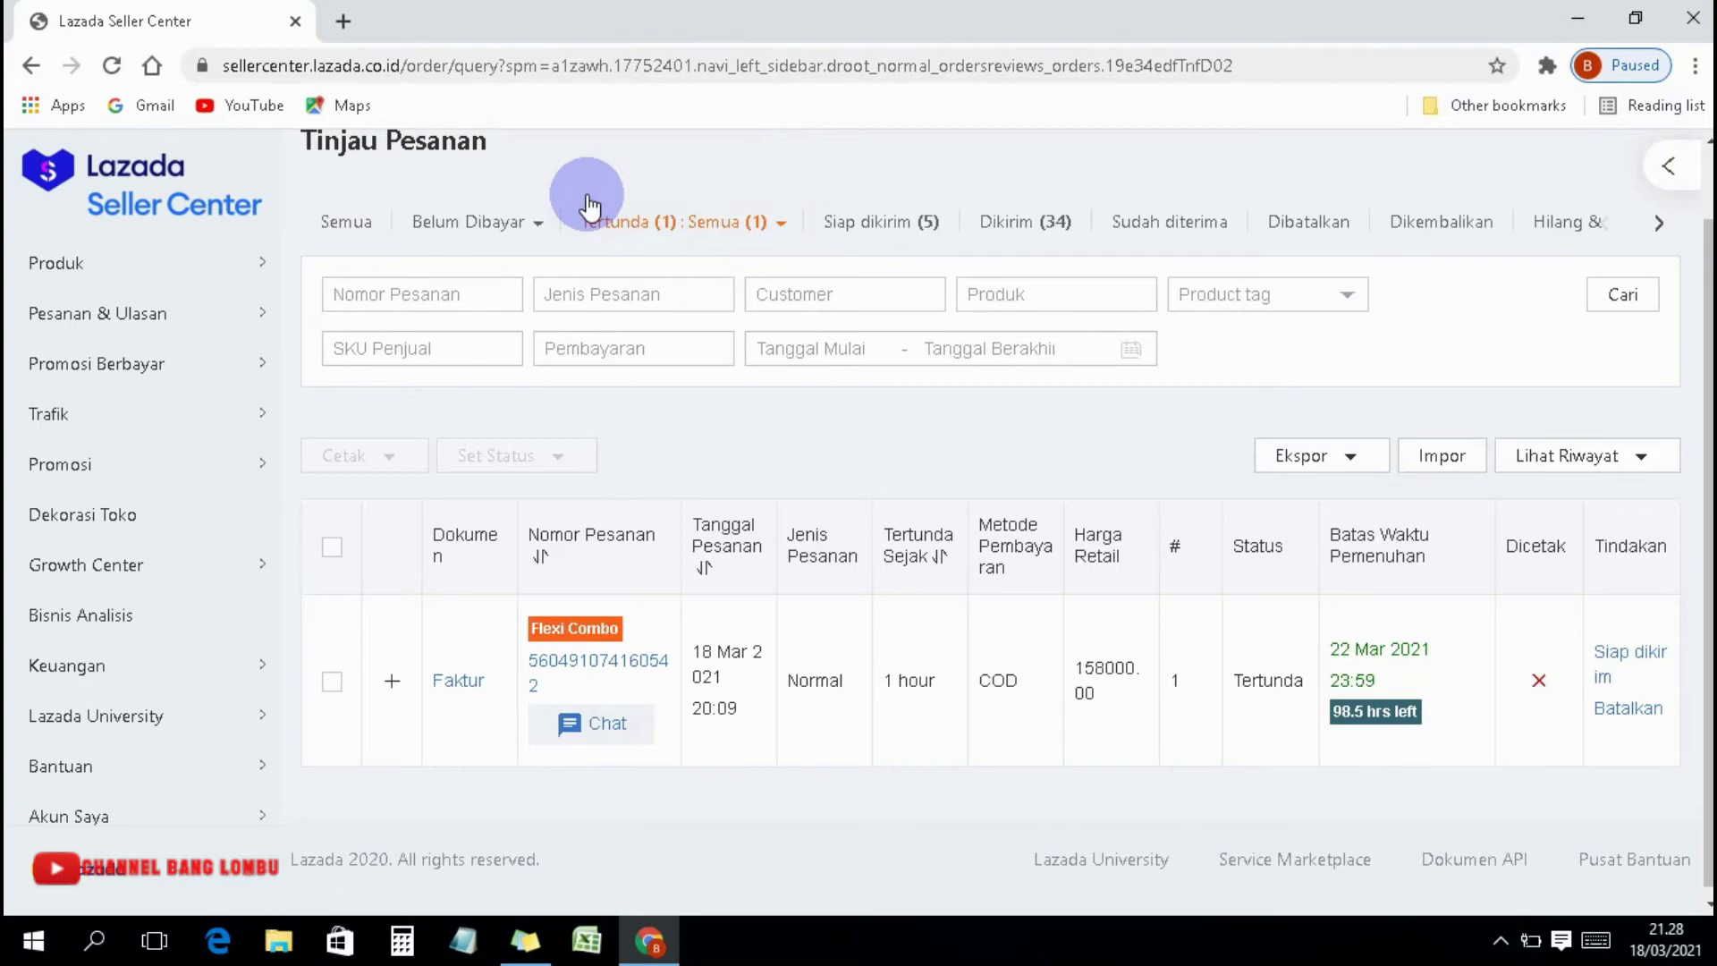
pyautogui.click(854, 223)
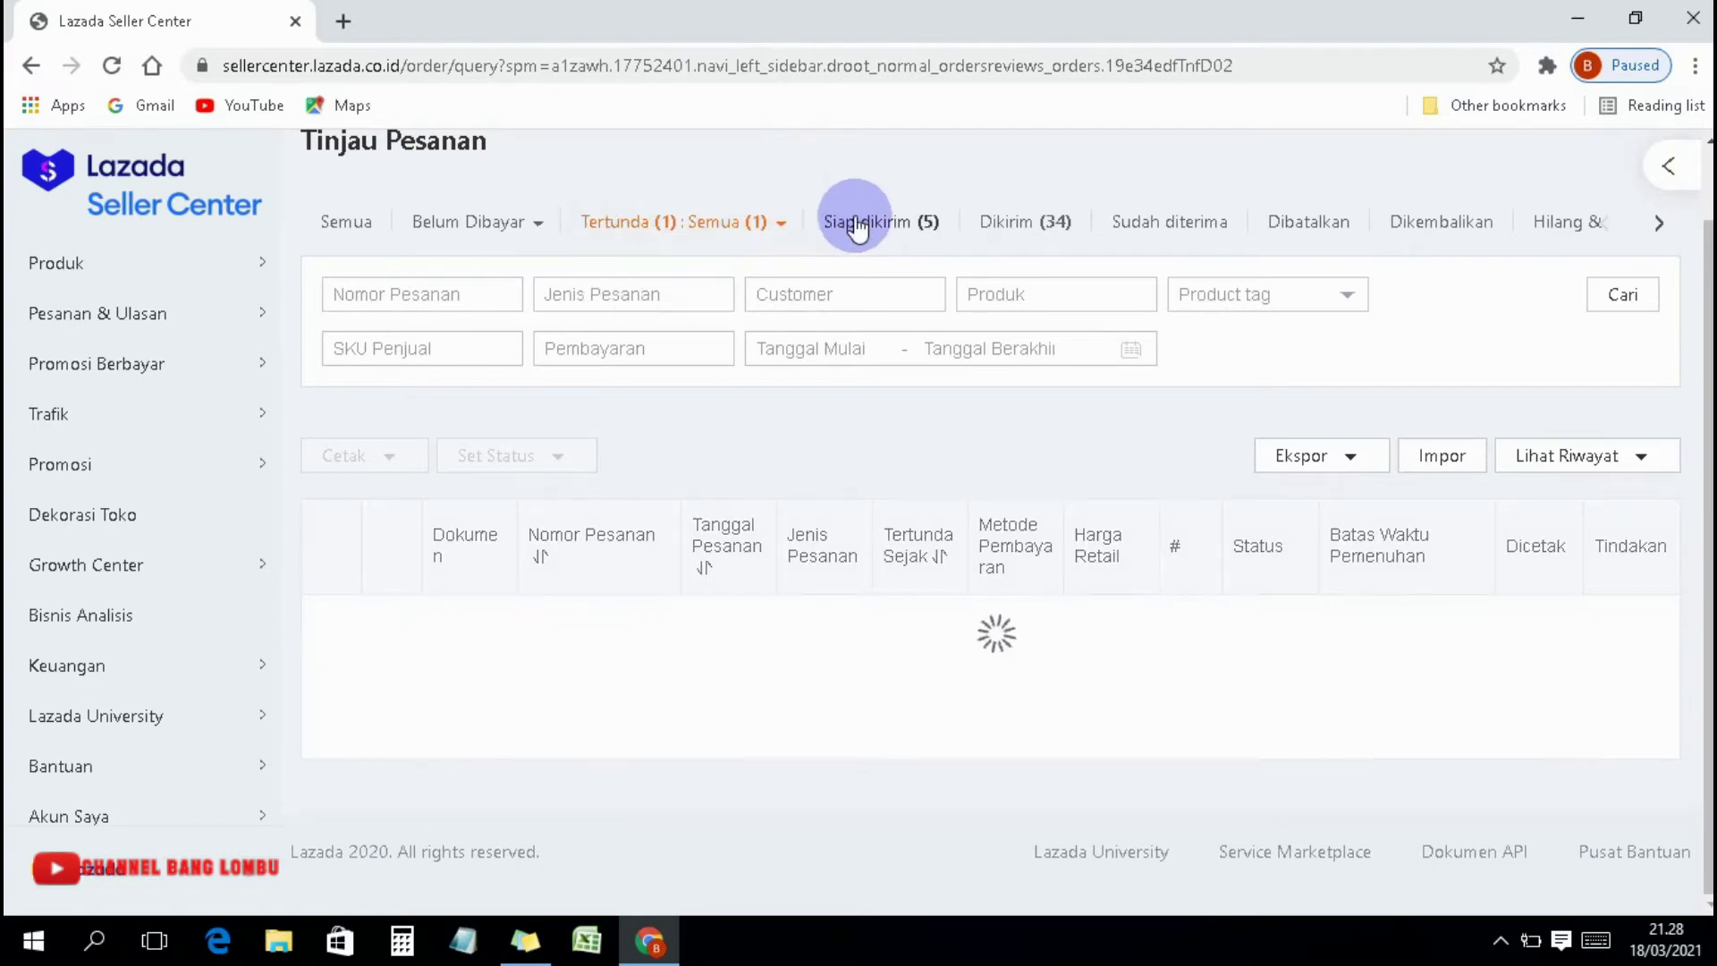
pyautogui.scroll(-6, 957, 492)
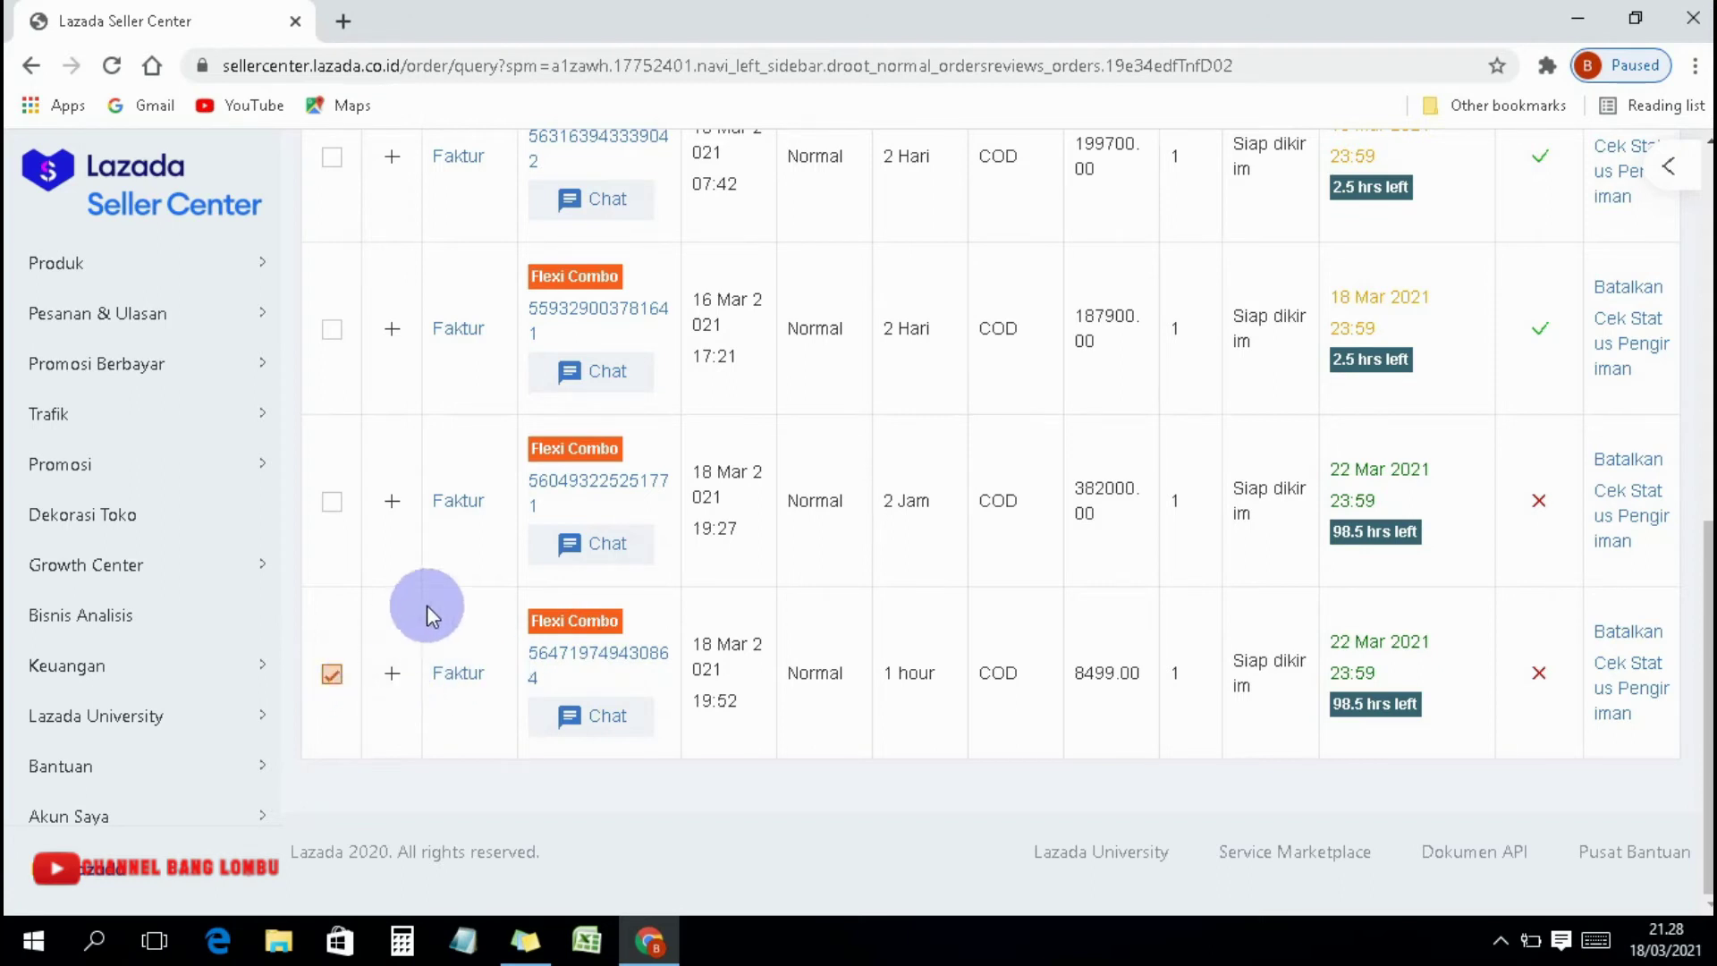
pyautogui.scroll(6, 453, 562)
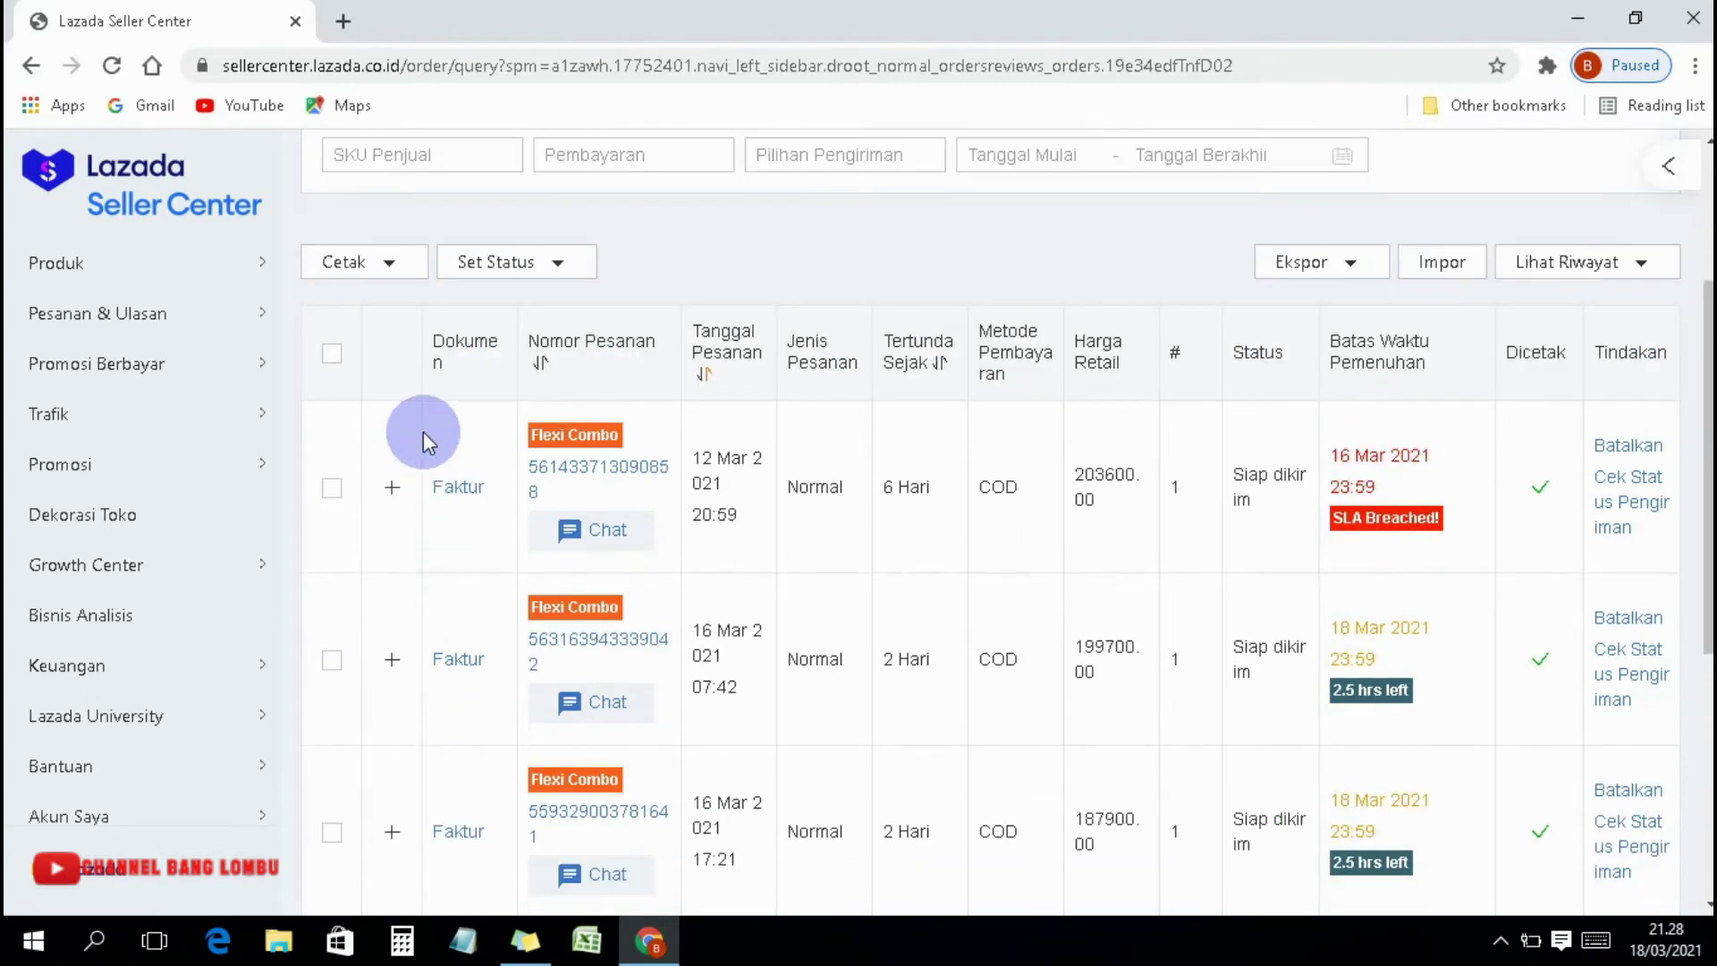
pyautogui.click(352, 268)
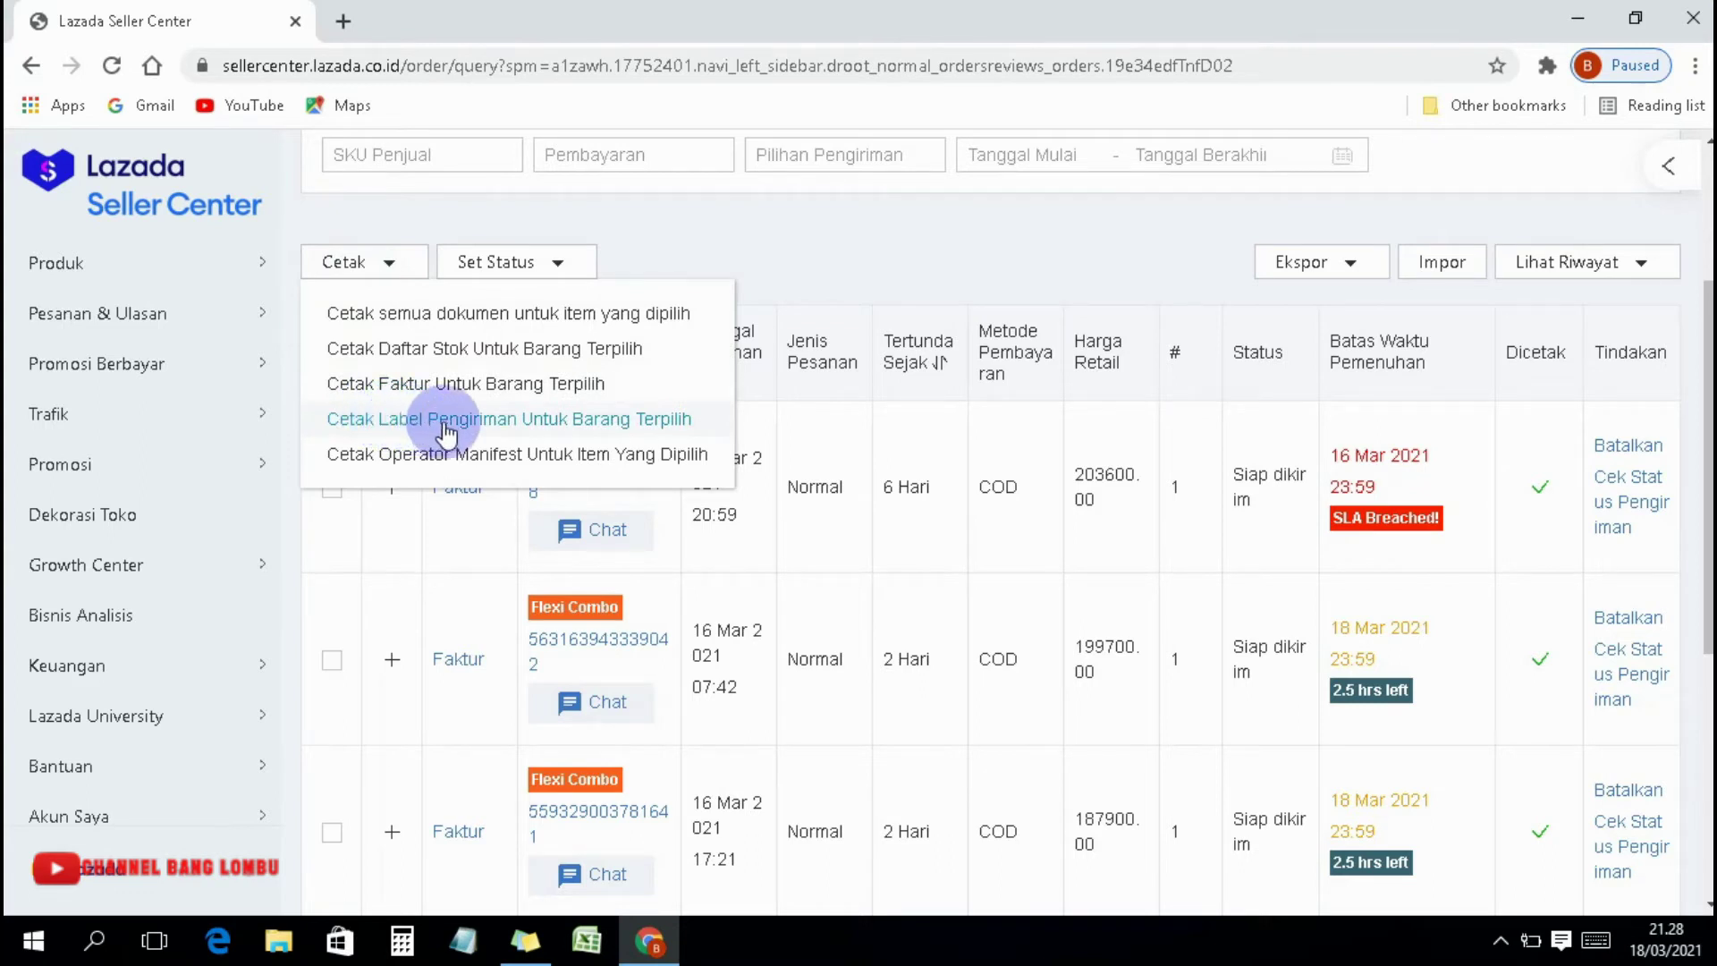
pyautogui.click(591, 418)
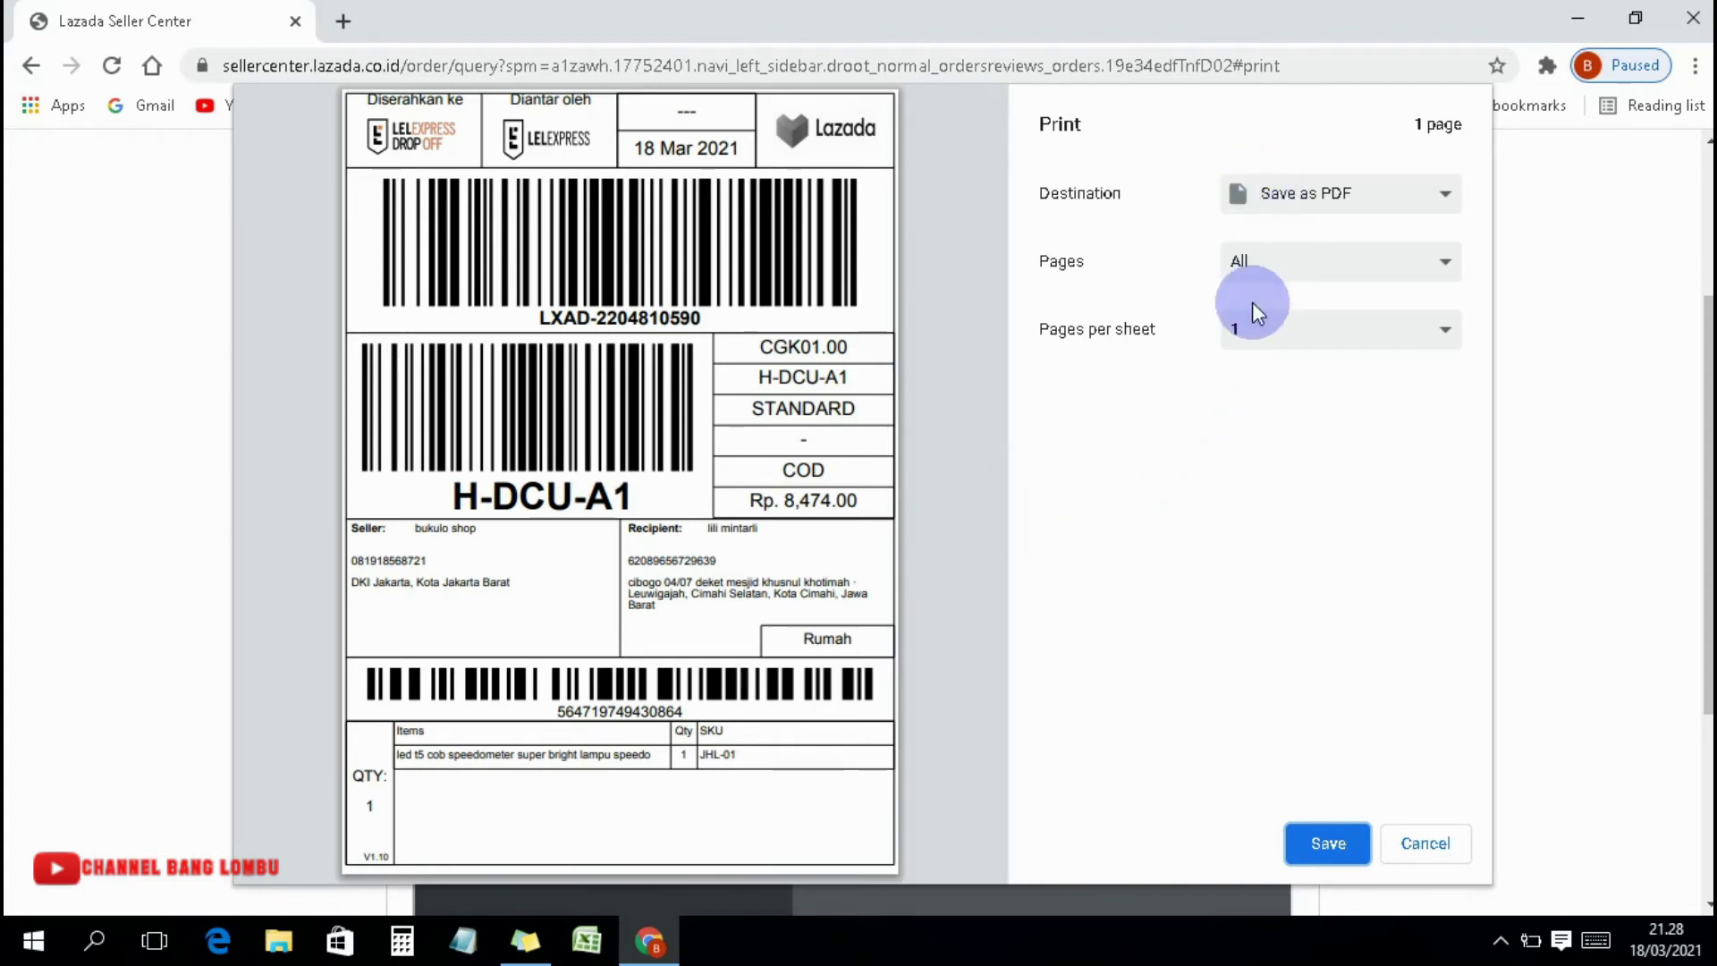
# Check the available print destinations for the shipping label, leaving Save as PDF selected.
pyautogui.click(1371, 201)
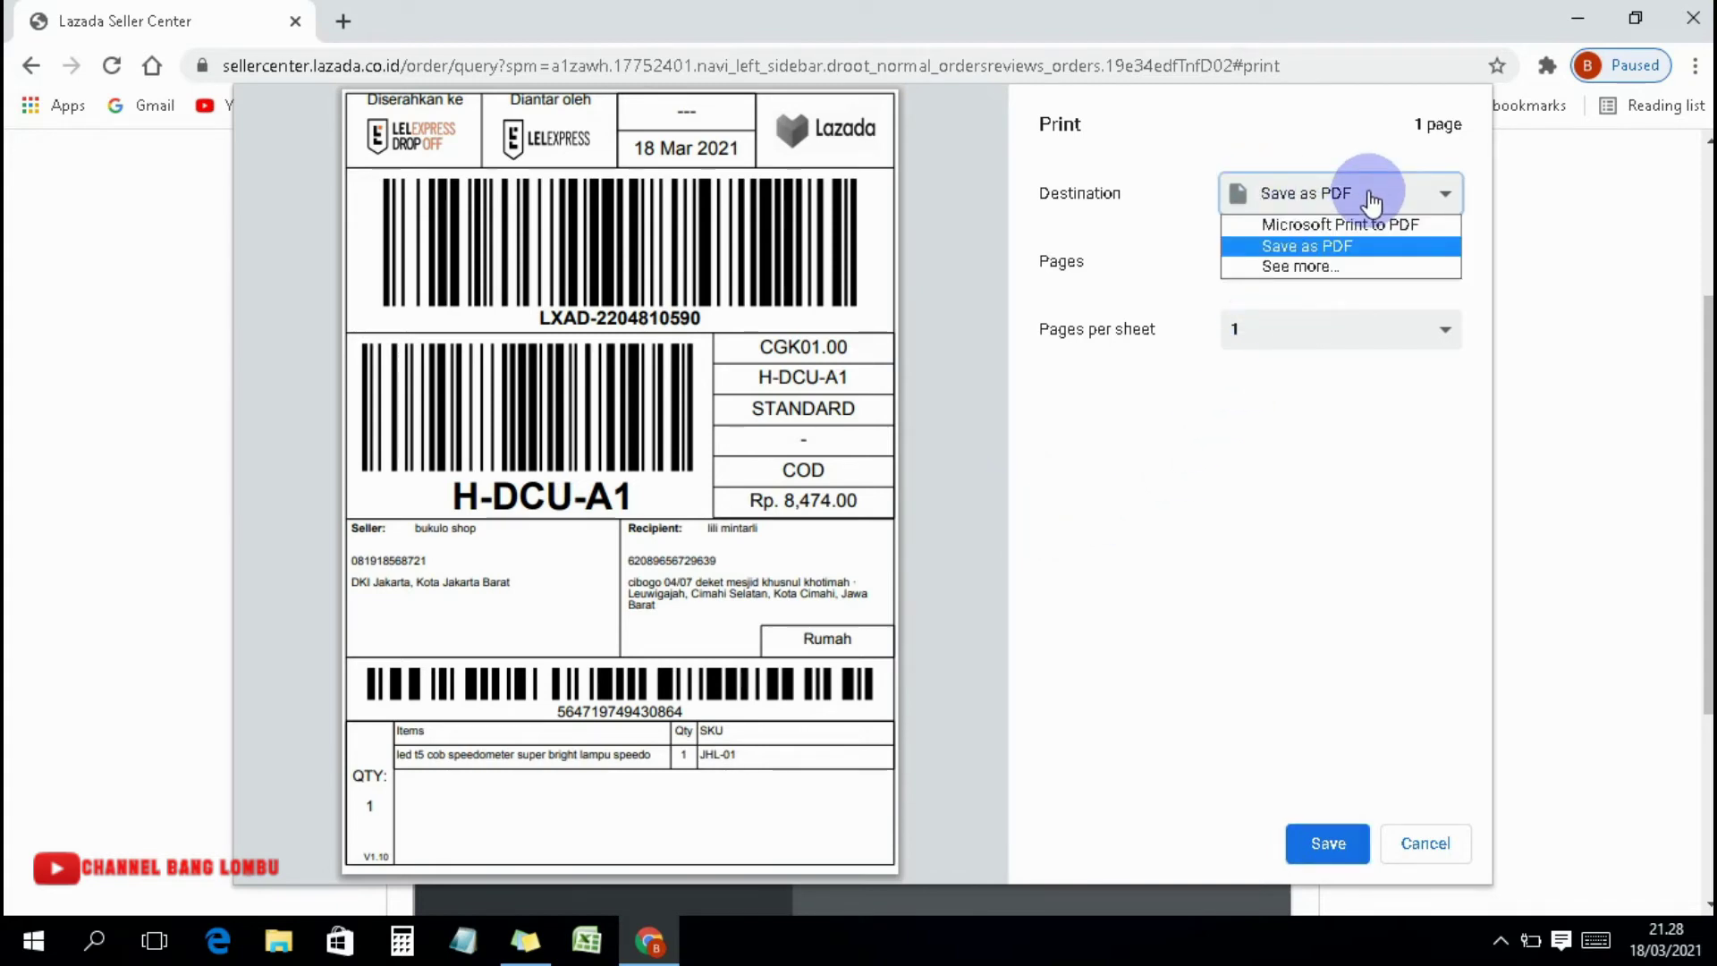
pyautogui.click(1180, 168)
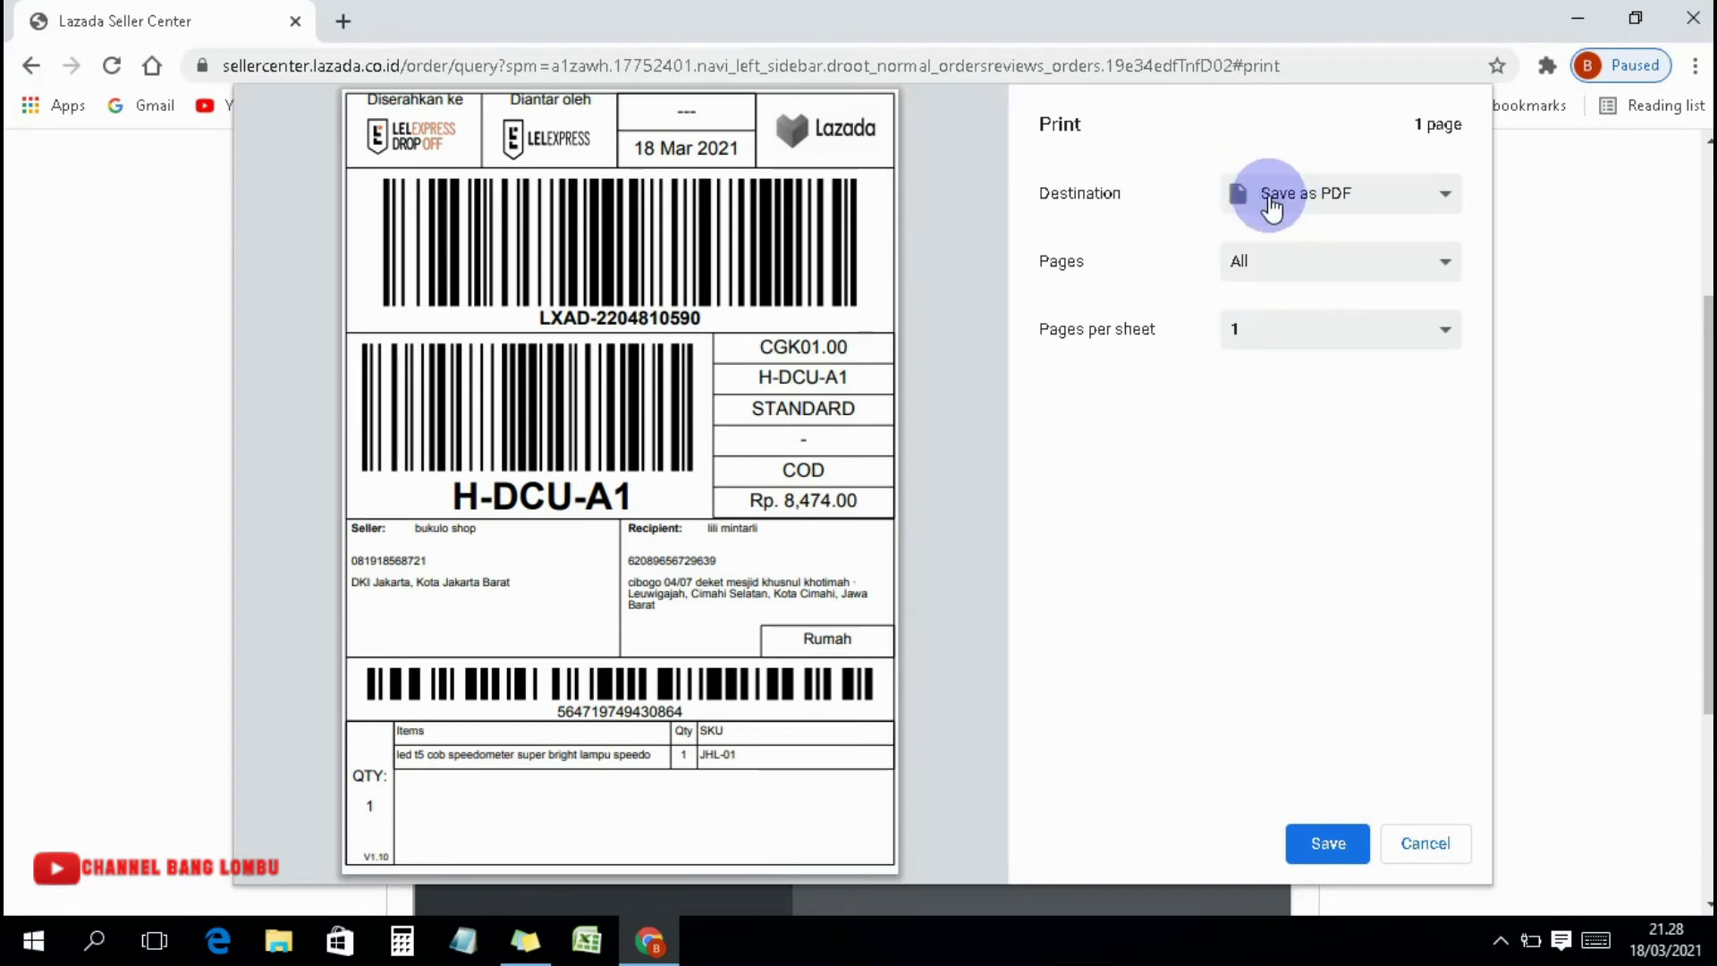
pyautogui.click(1316, 207)
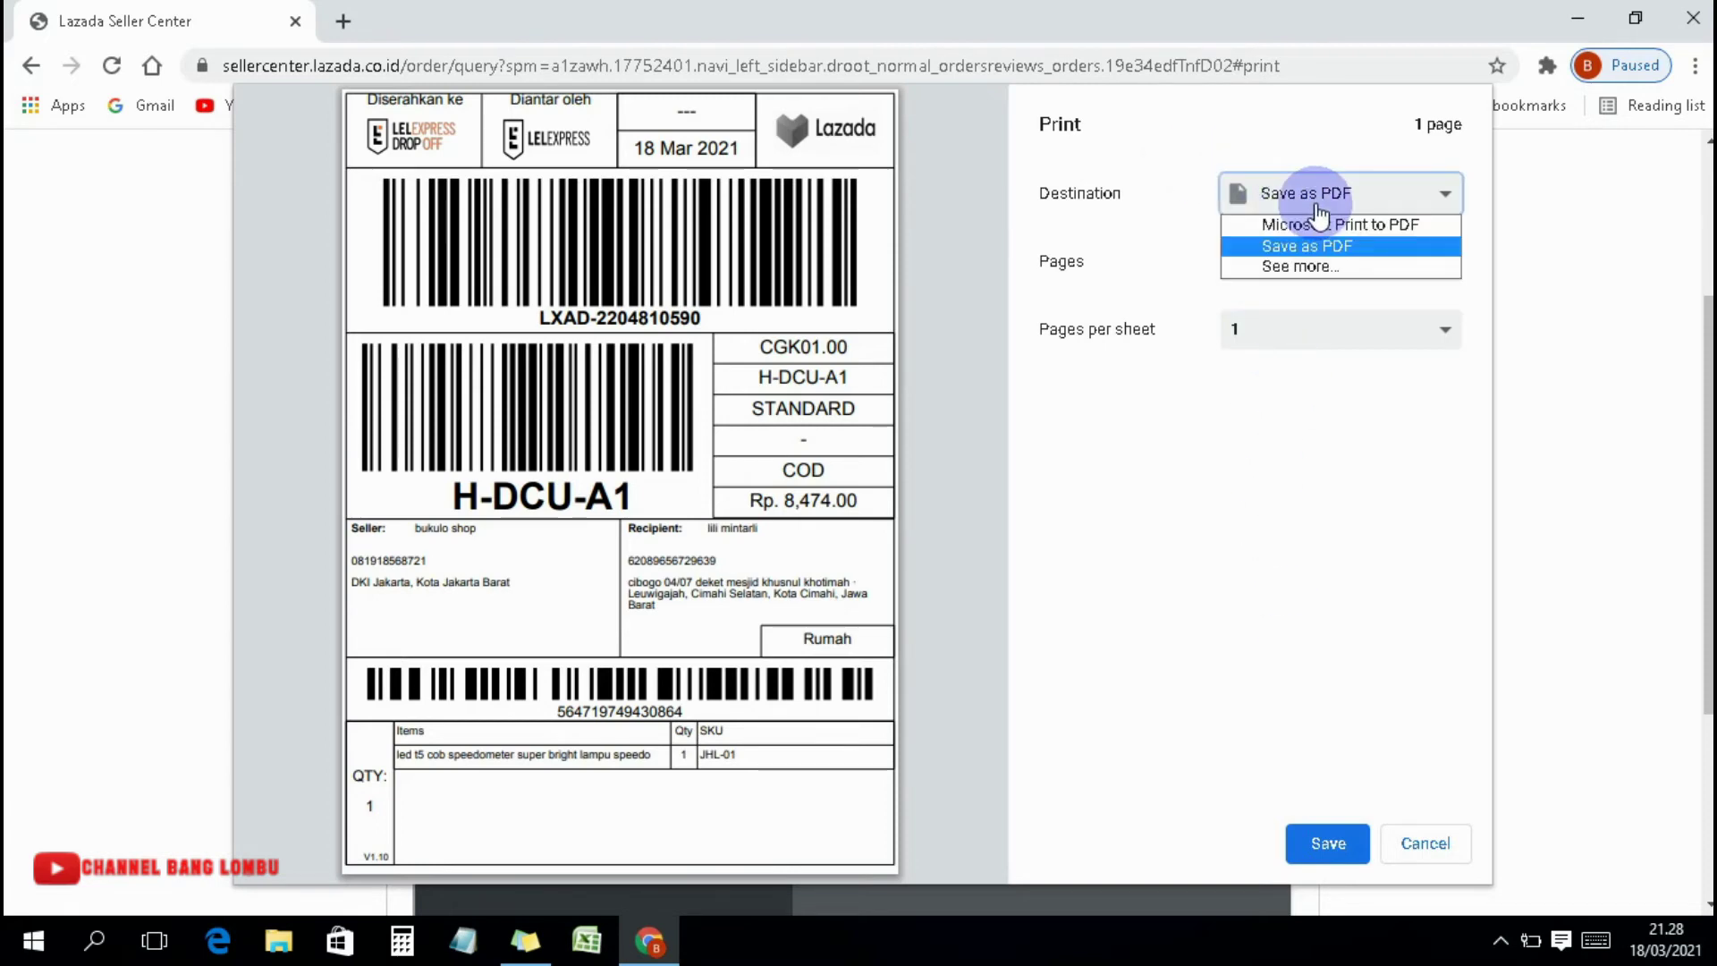
pyautogui.click(1237, 433)
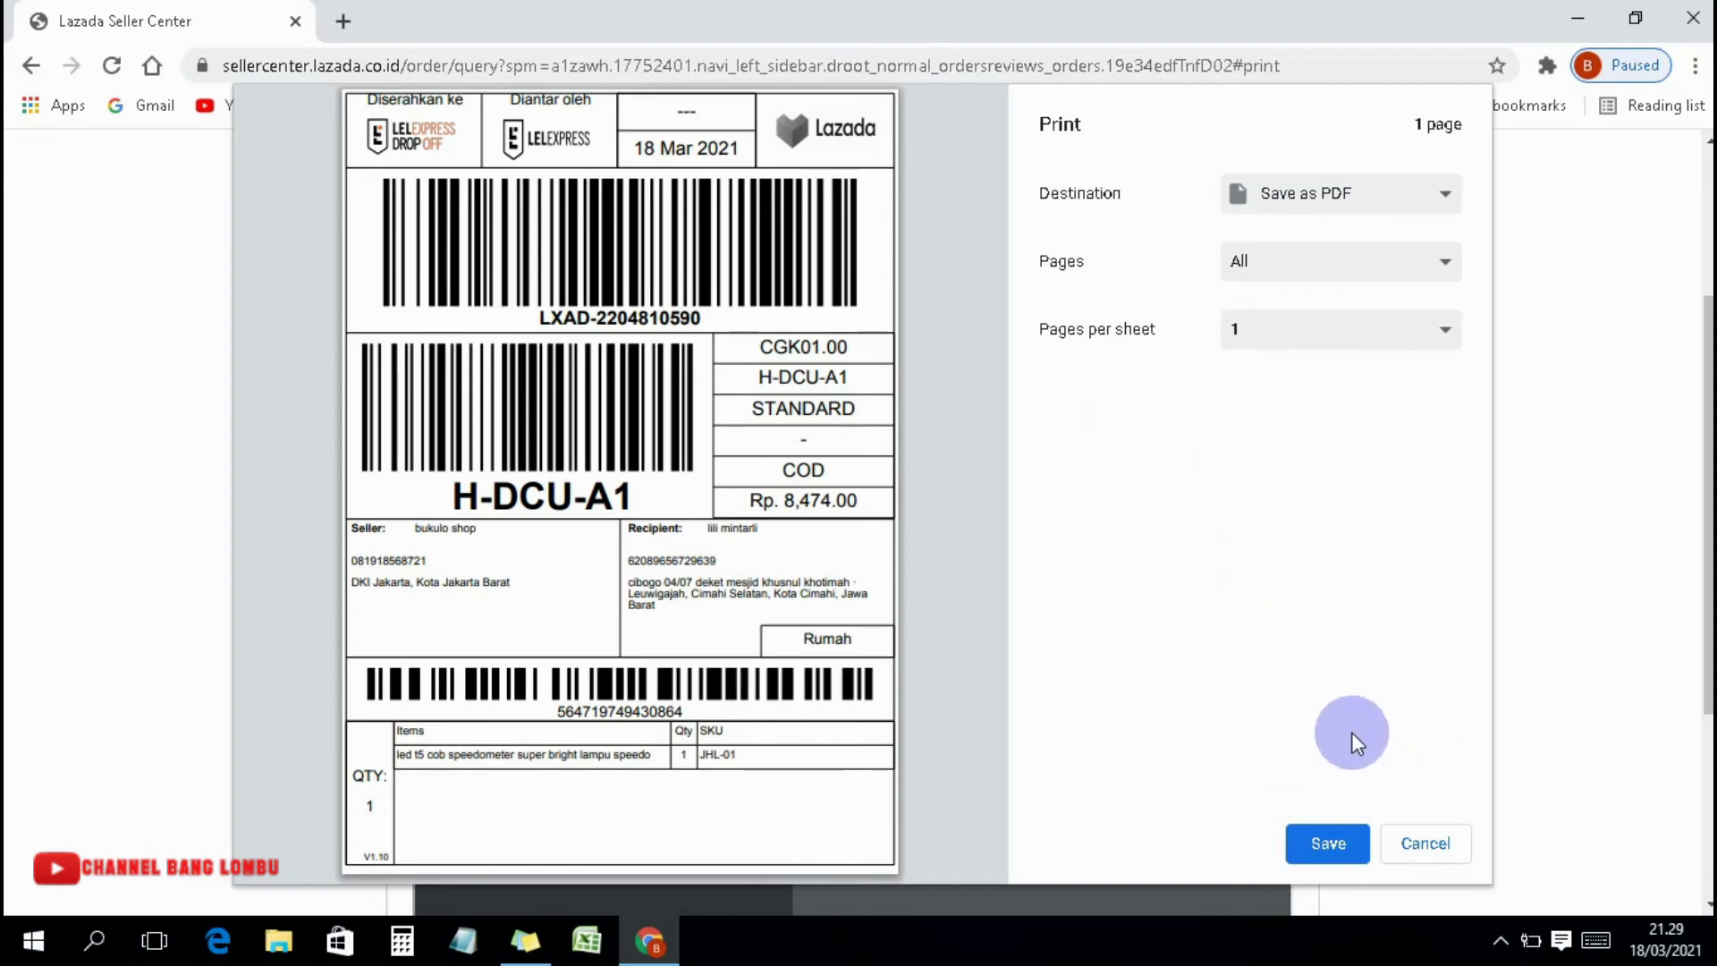
pyautogui.click(1371, 195)
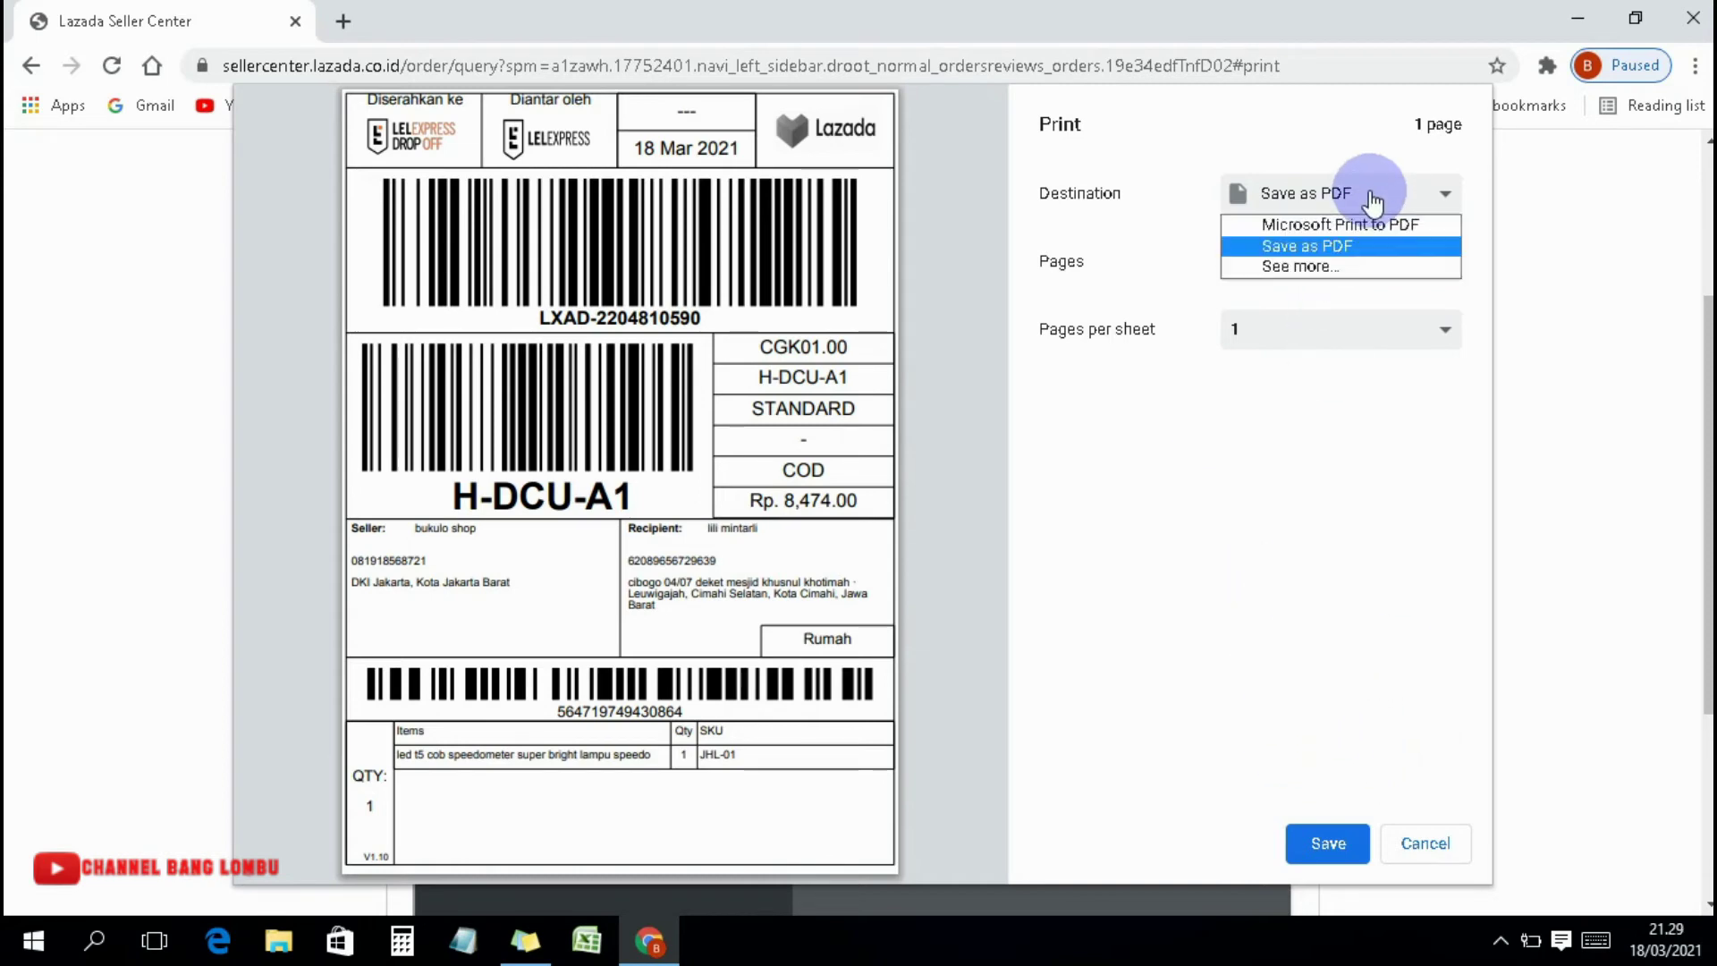
pyautogui.click(1377, 431)
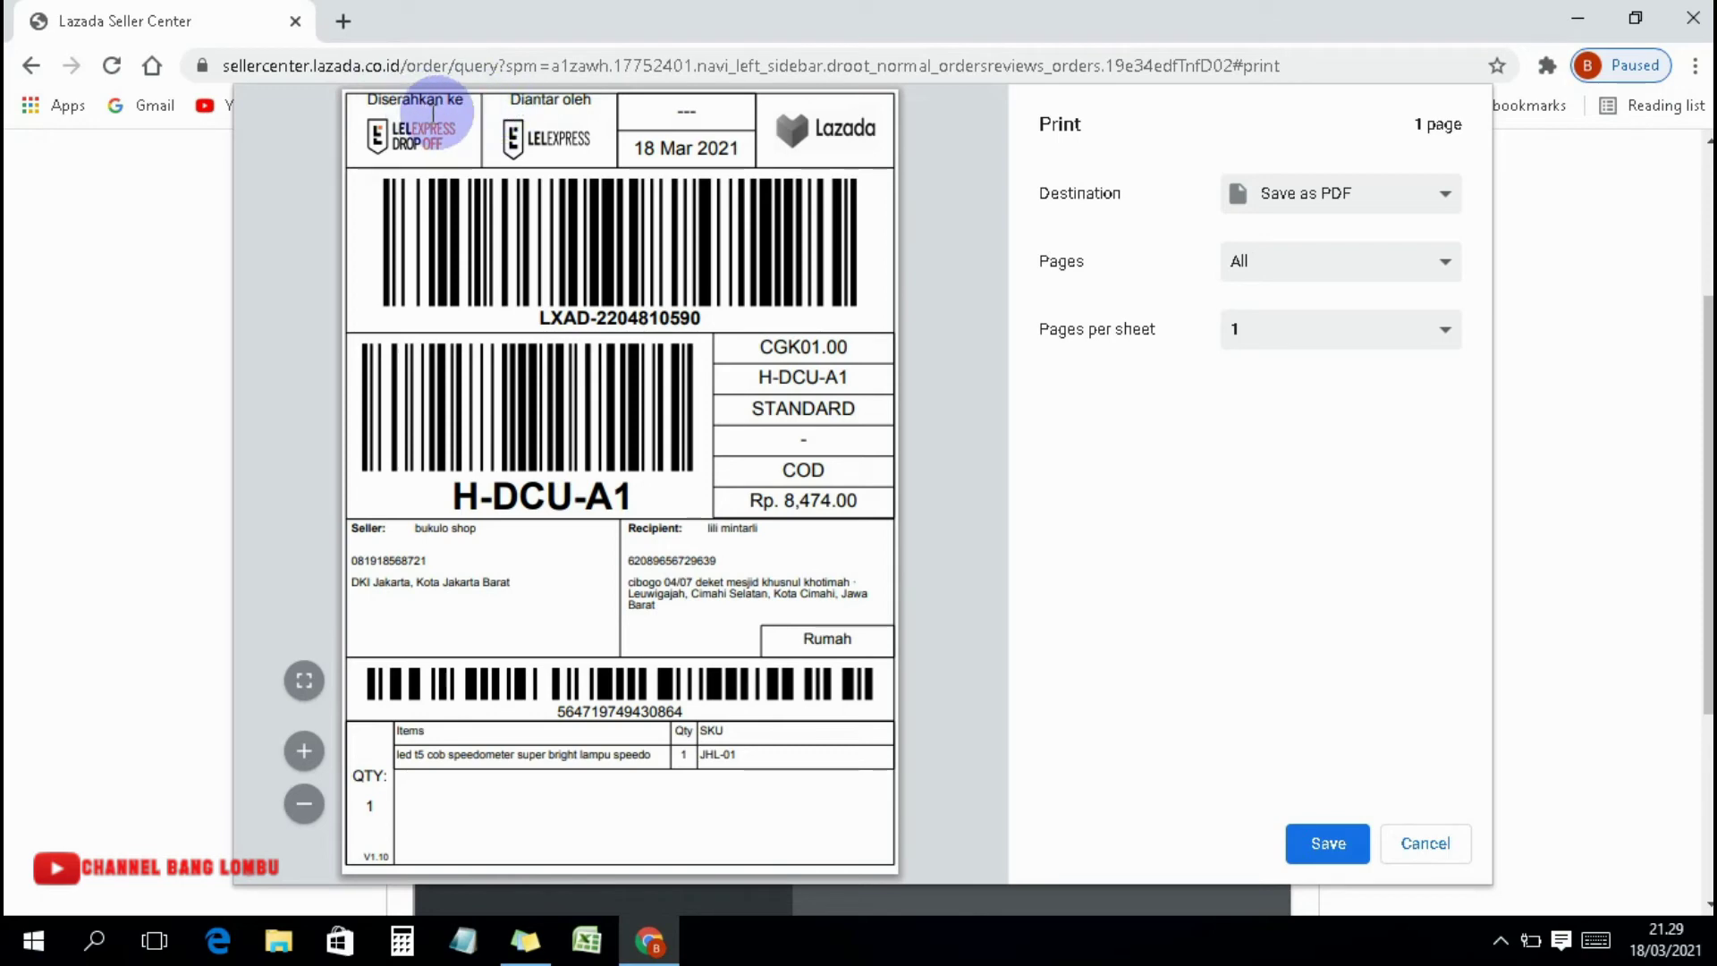
# Examine the Diserahkan ke and Diantar oleh courier fields on the label, cancel the print and go back from the label page.
pyautogui.moveTo(370, 104); pyautogui.dragTo(591, 109)
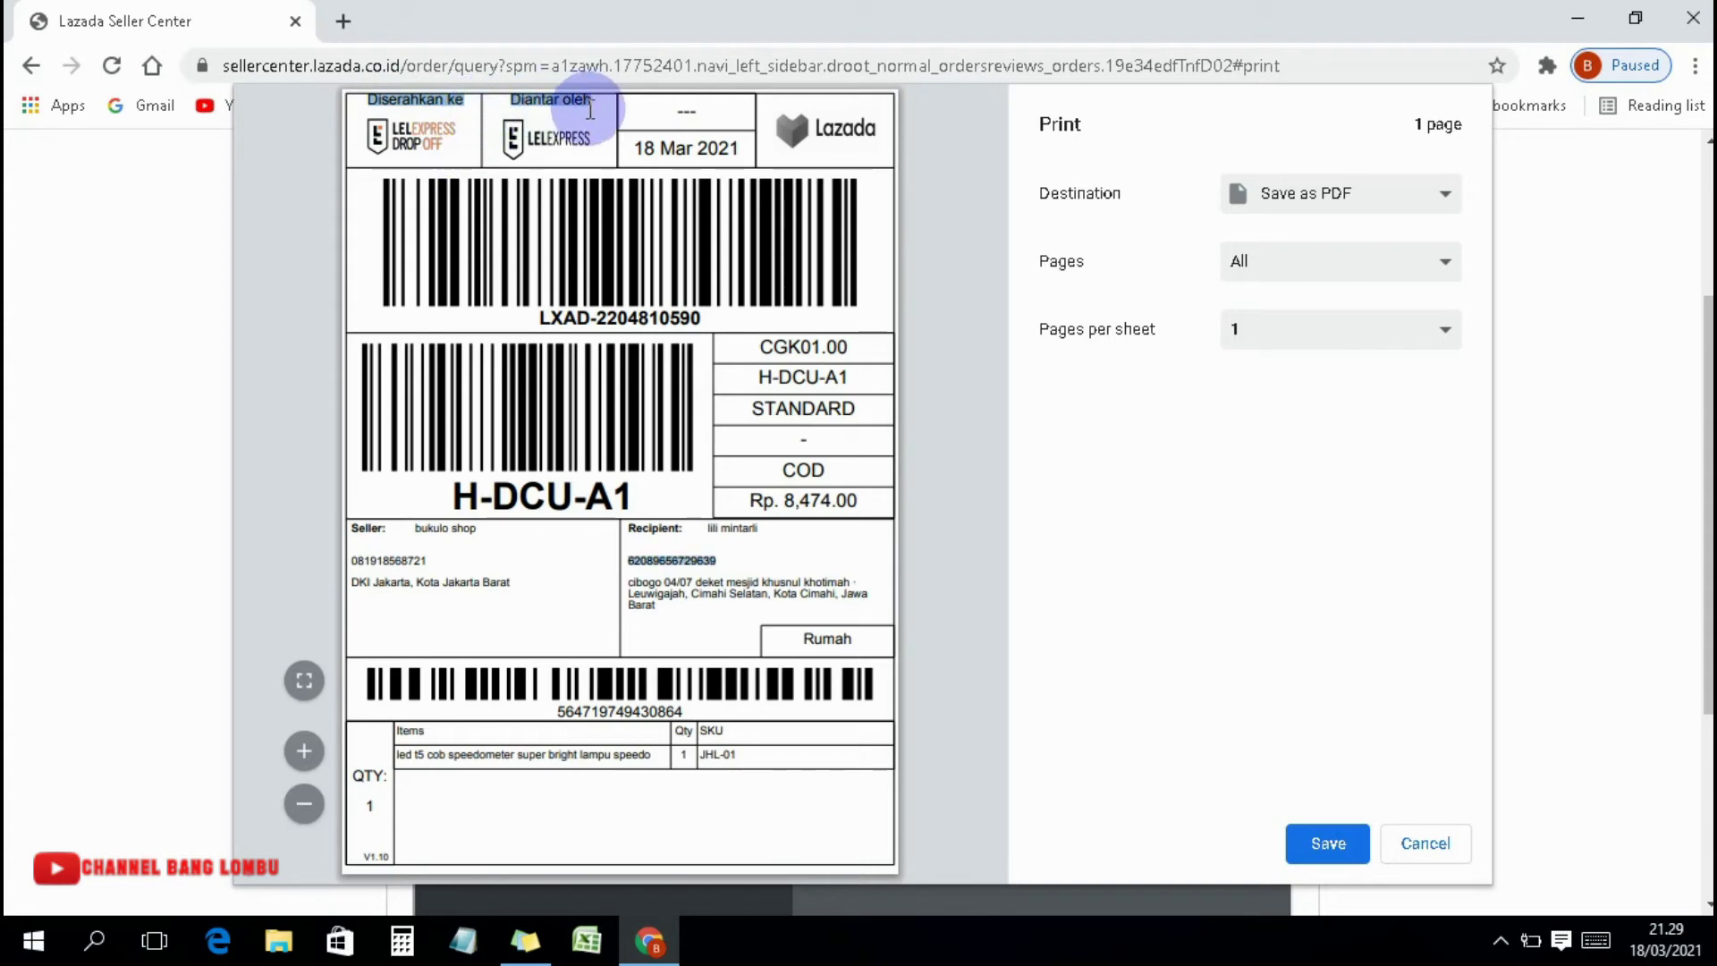
pyautogui.click(583, 162)
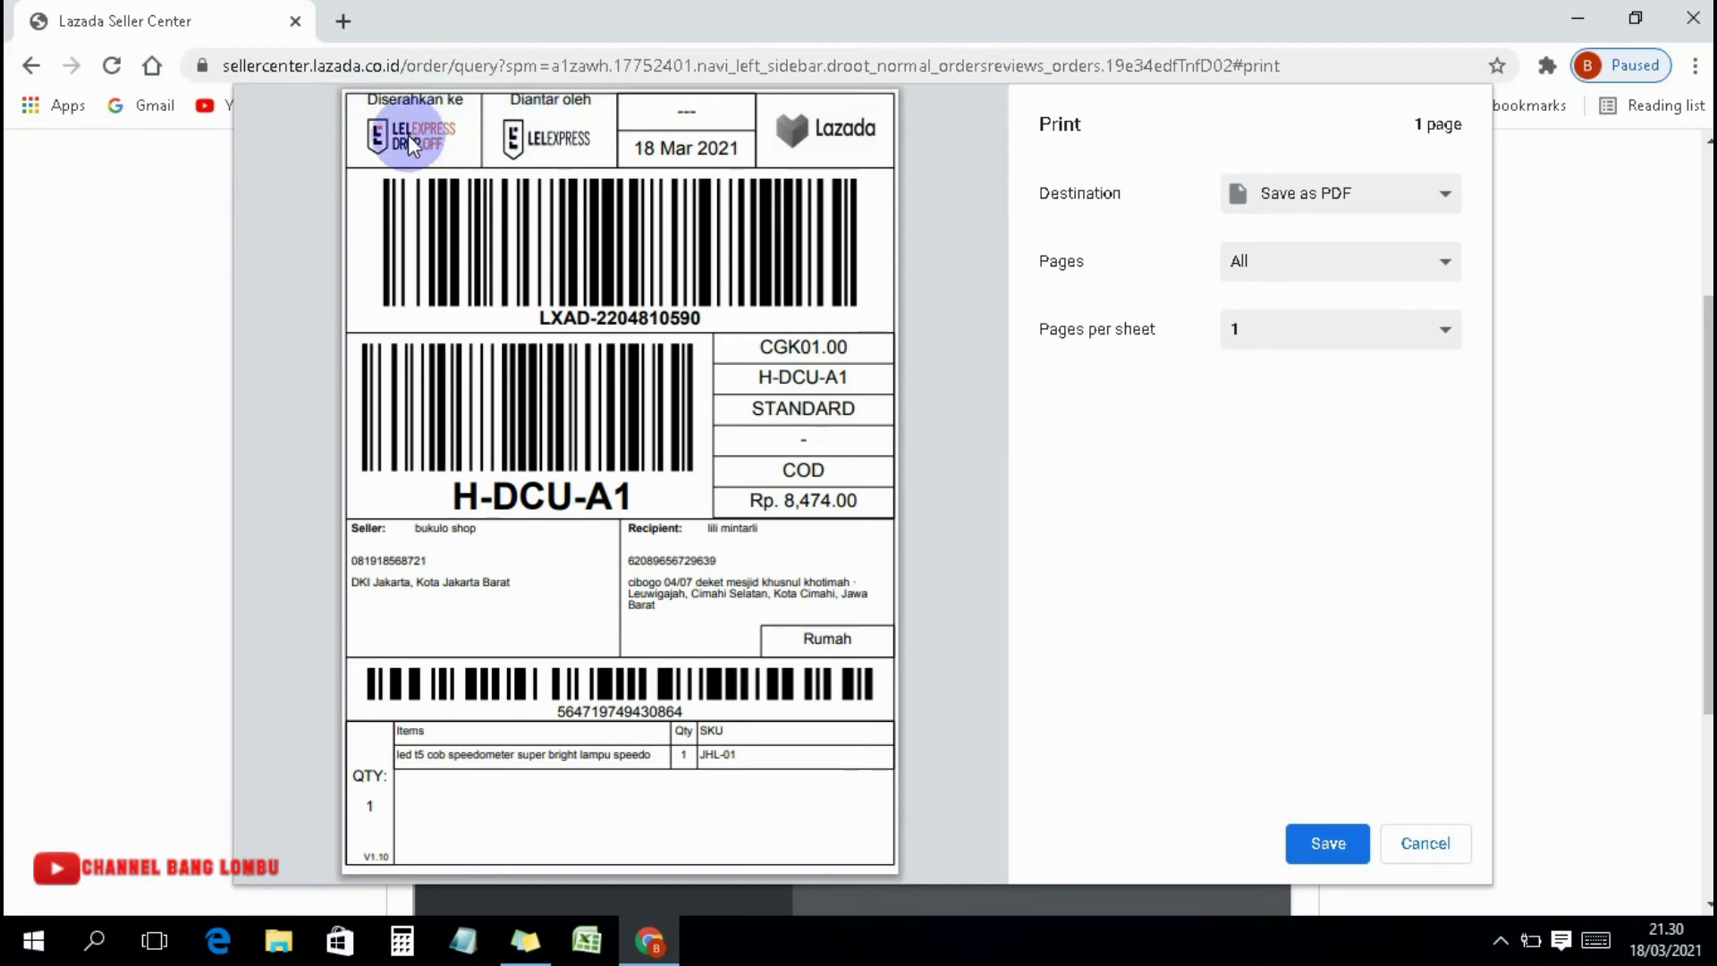
pyautogui.moveTo(366, 94); pyautogui.dragTo(467, 100)
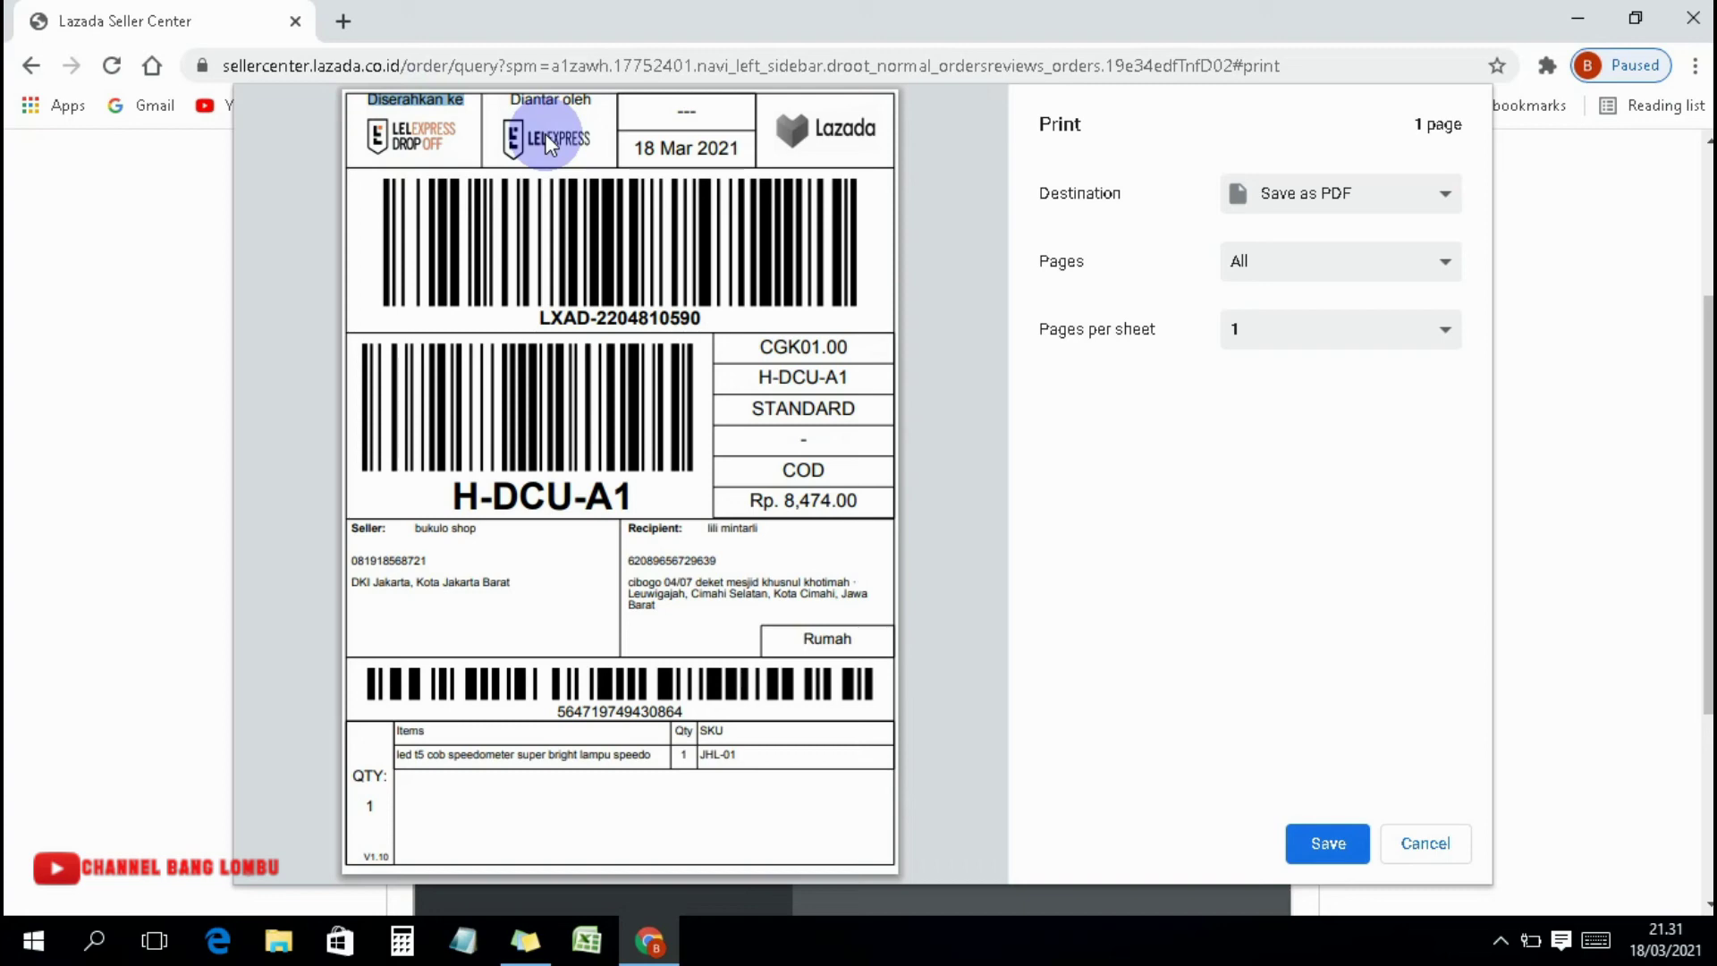
pyautogui.click(1413, 841)
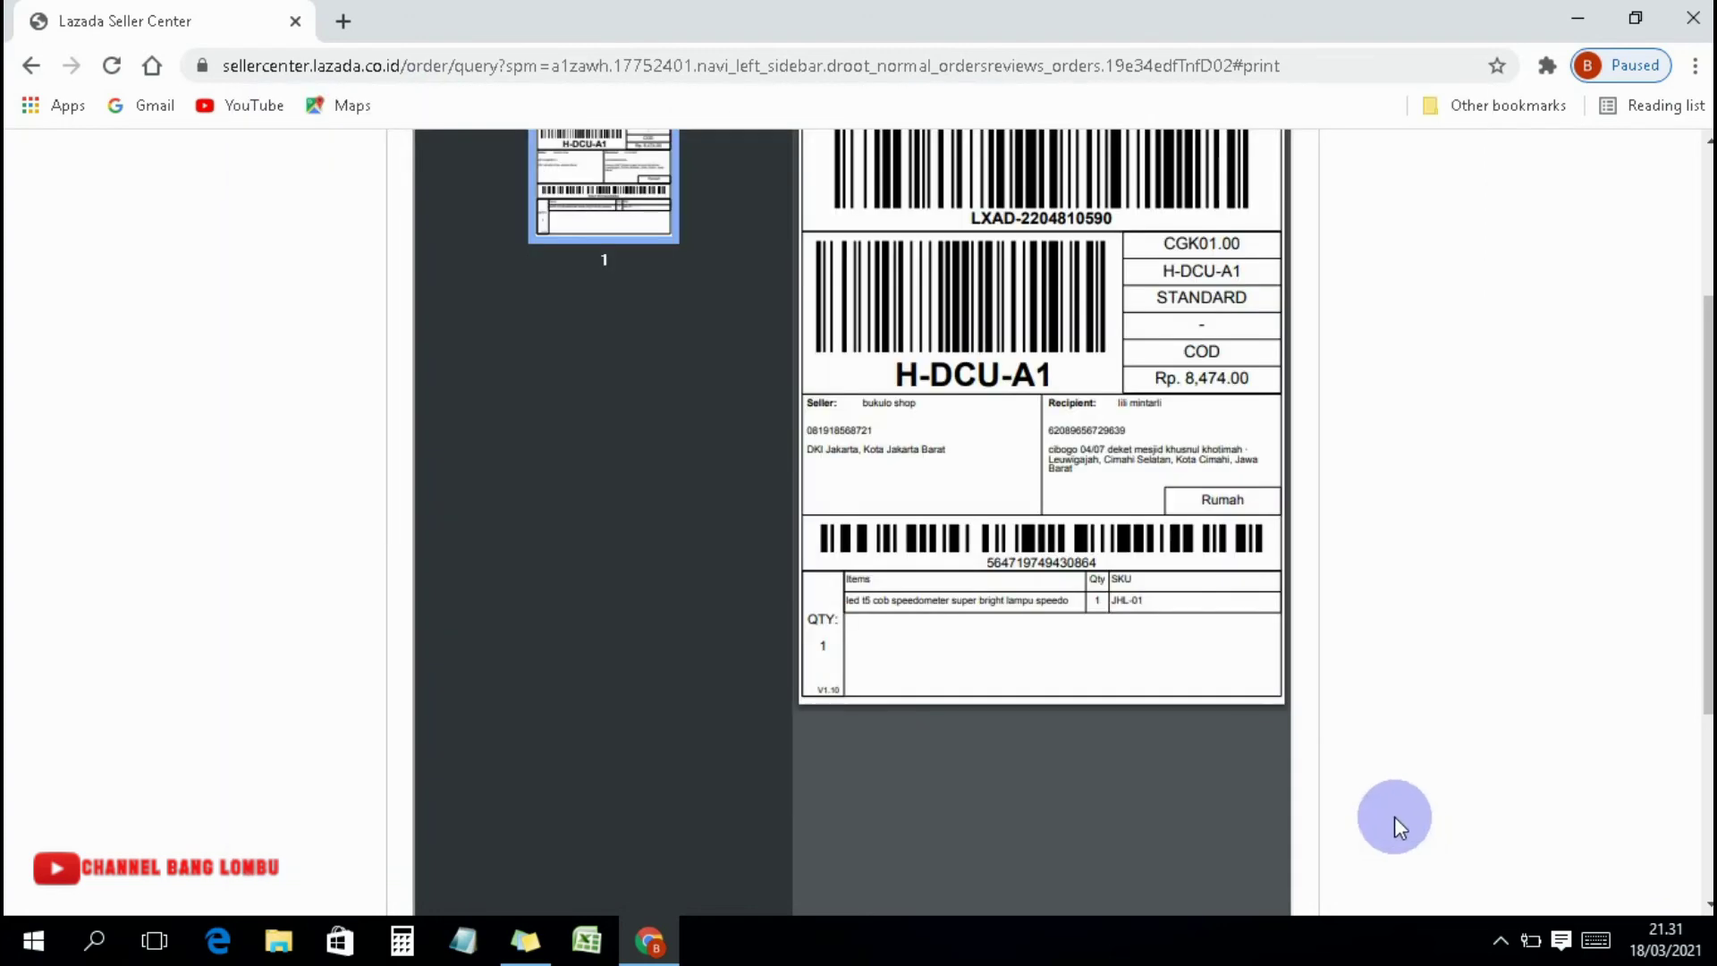
pyautogui.click(31, 66)
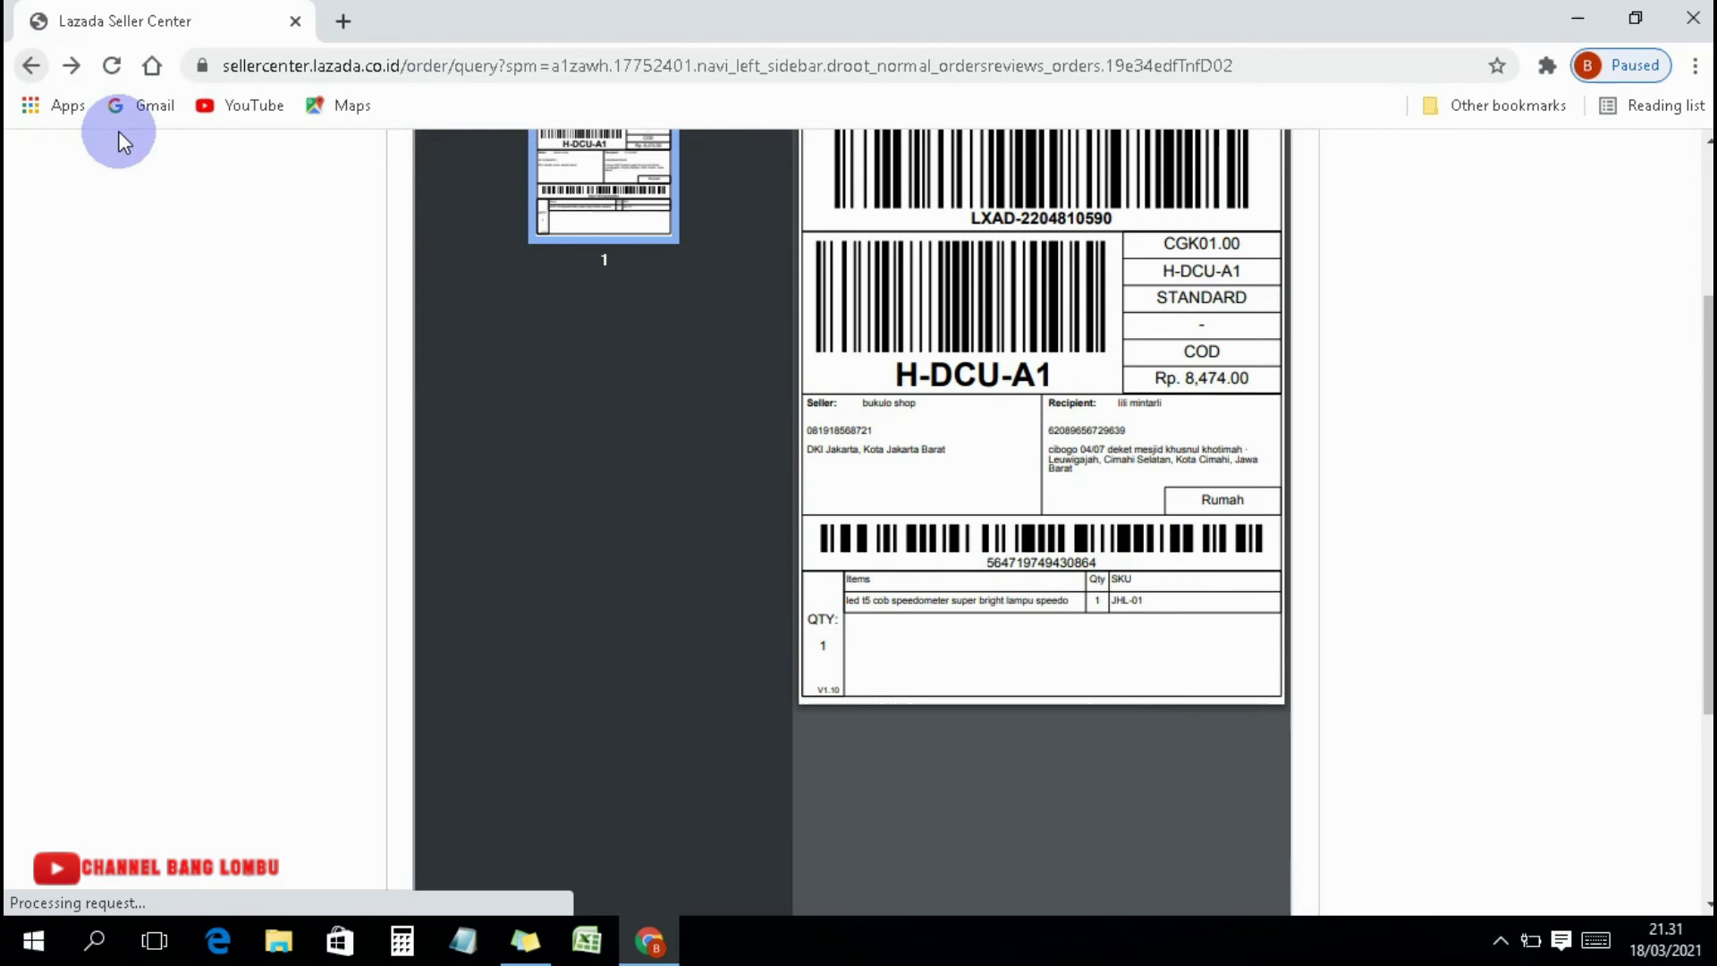
# Deselect the 8499.00 order and check the shipment status of the 382000.00, 187900.00 and 199700.00 orders for their courier.
pyautogui.scroll(-5, 872, 506)
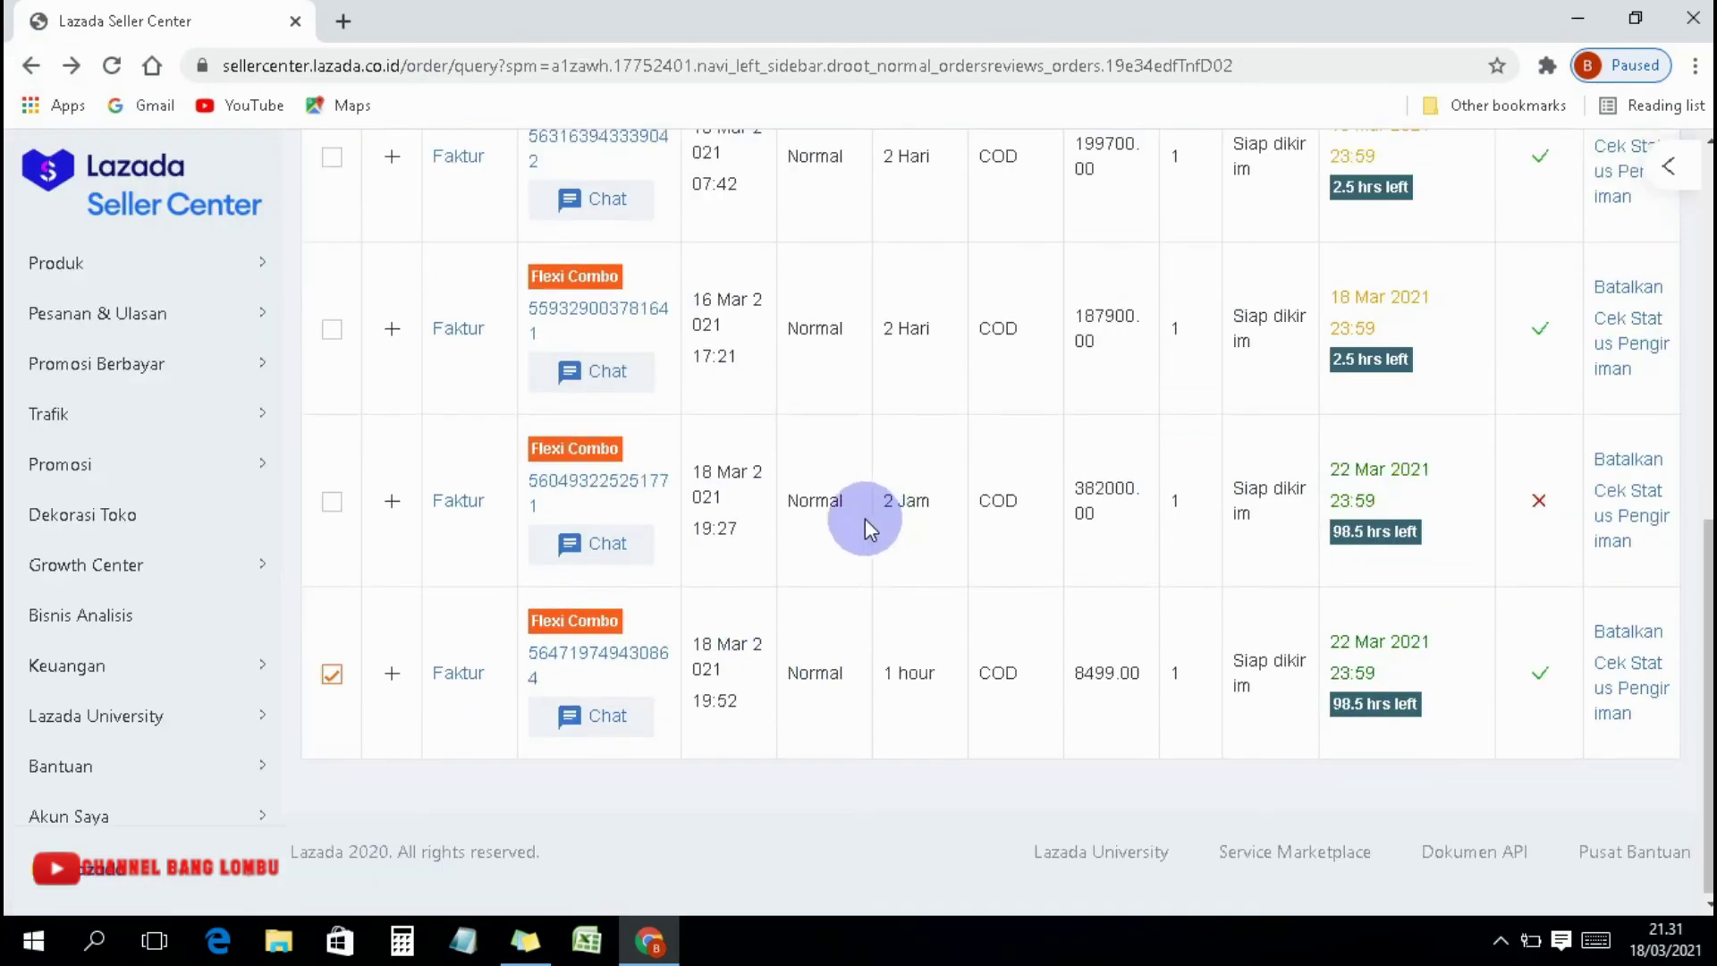
pyautogui.click(334, 677)
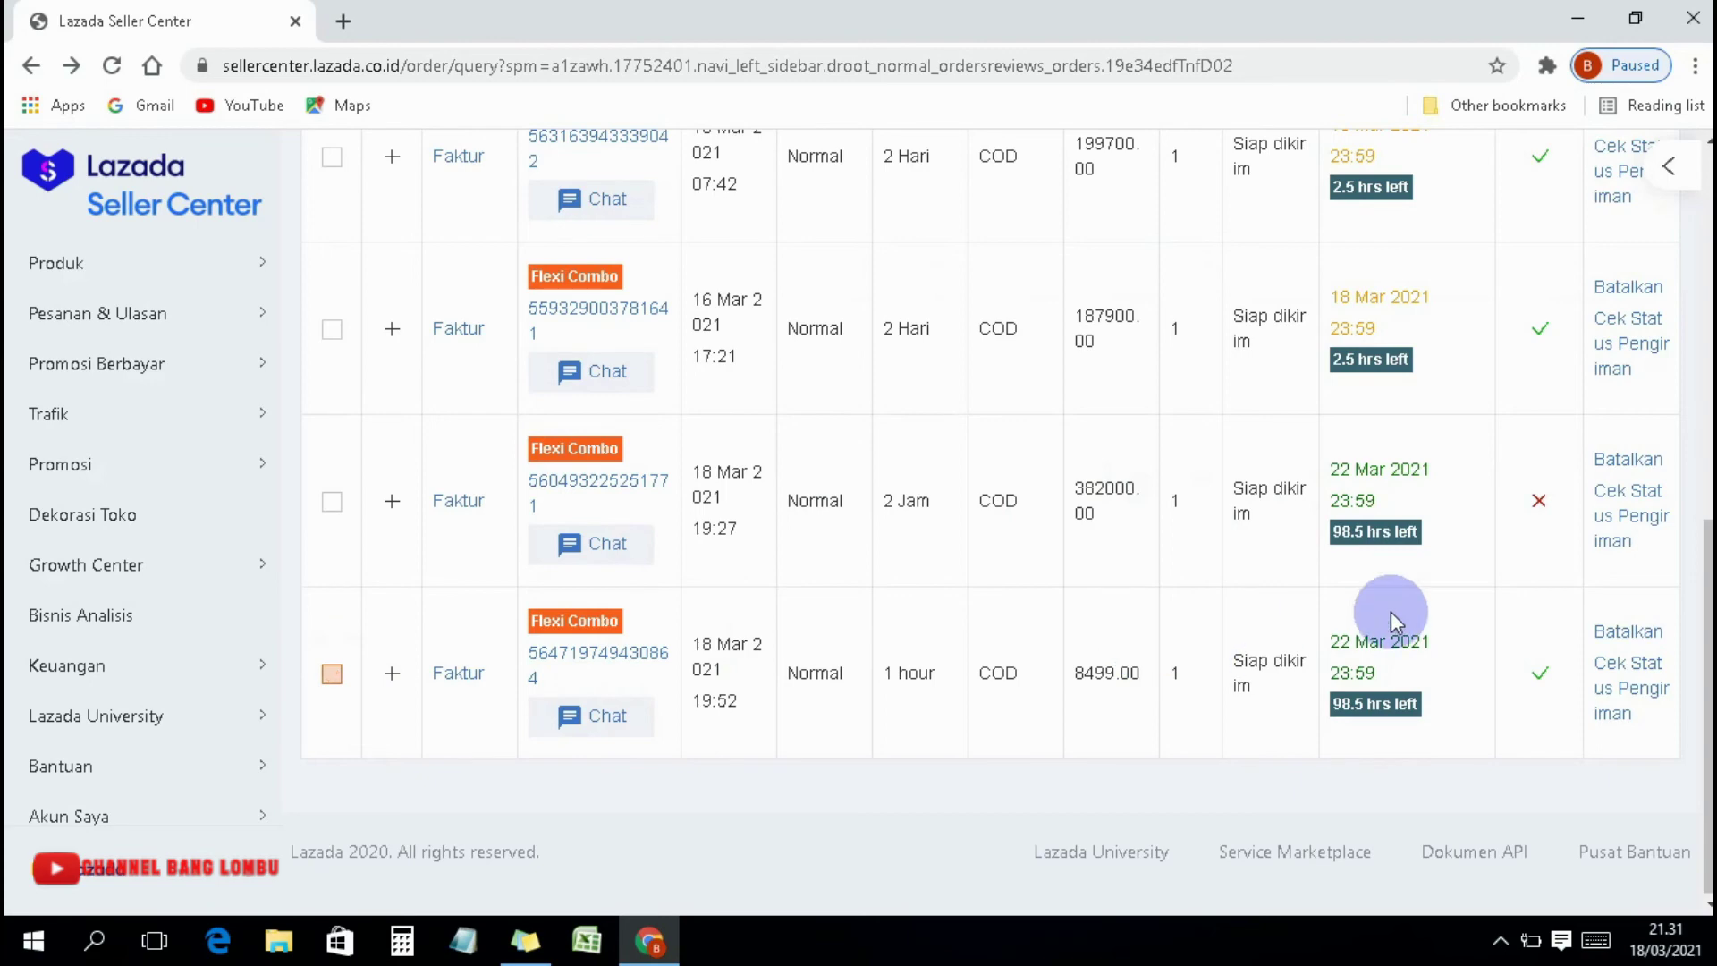
pyautogui.click(1607, 548)
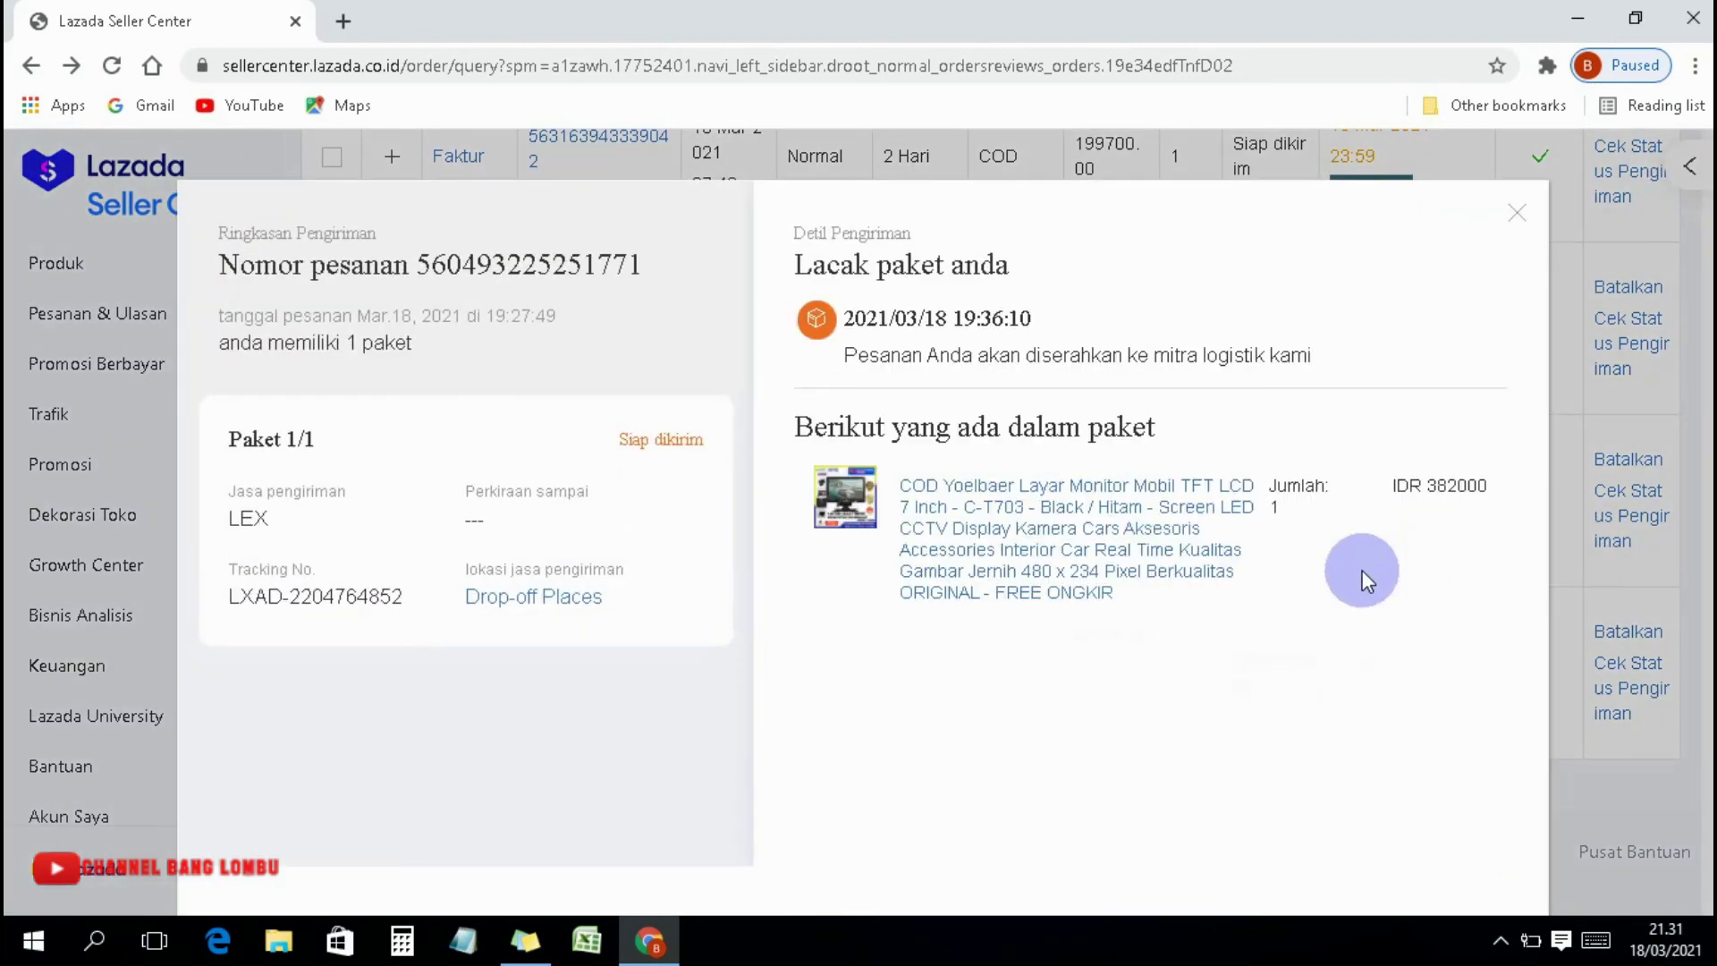
pyautogui.click(1536, 229)
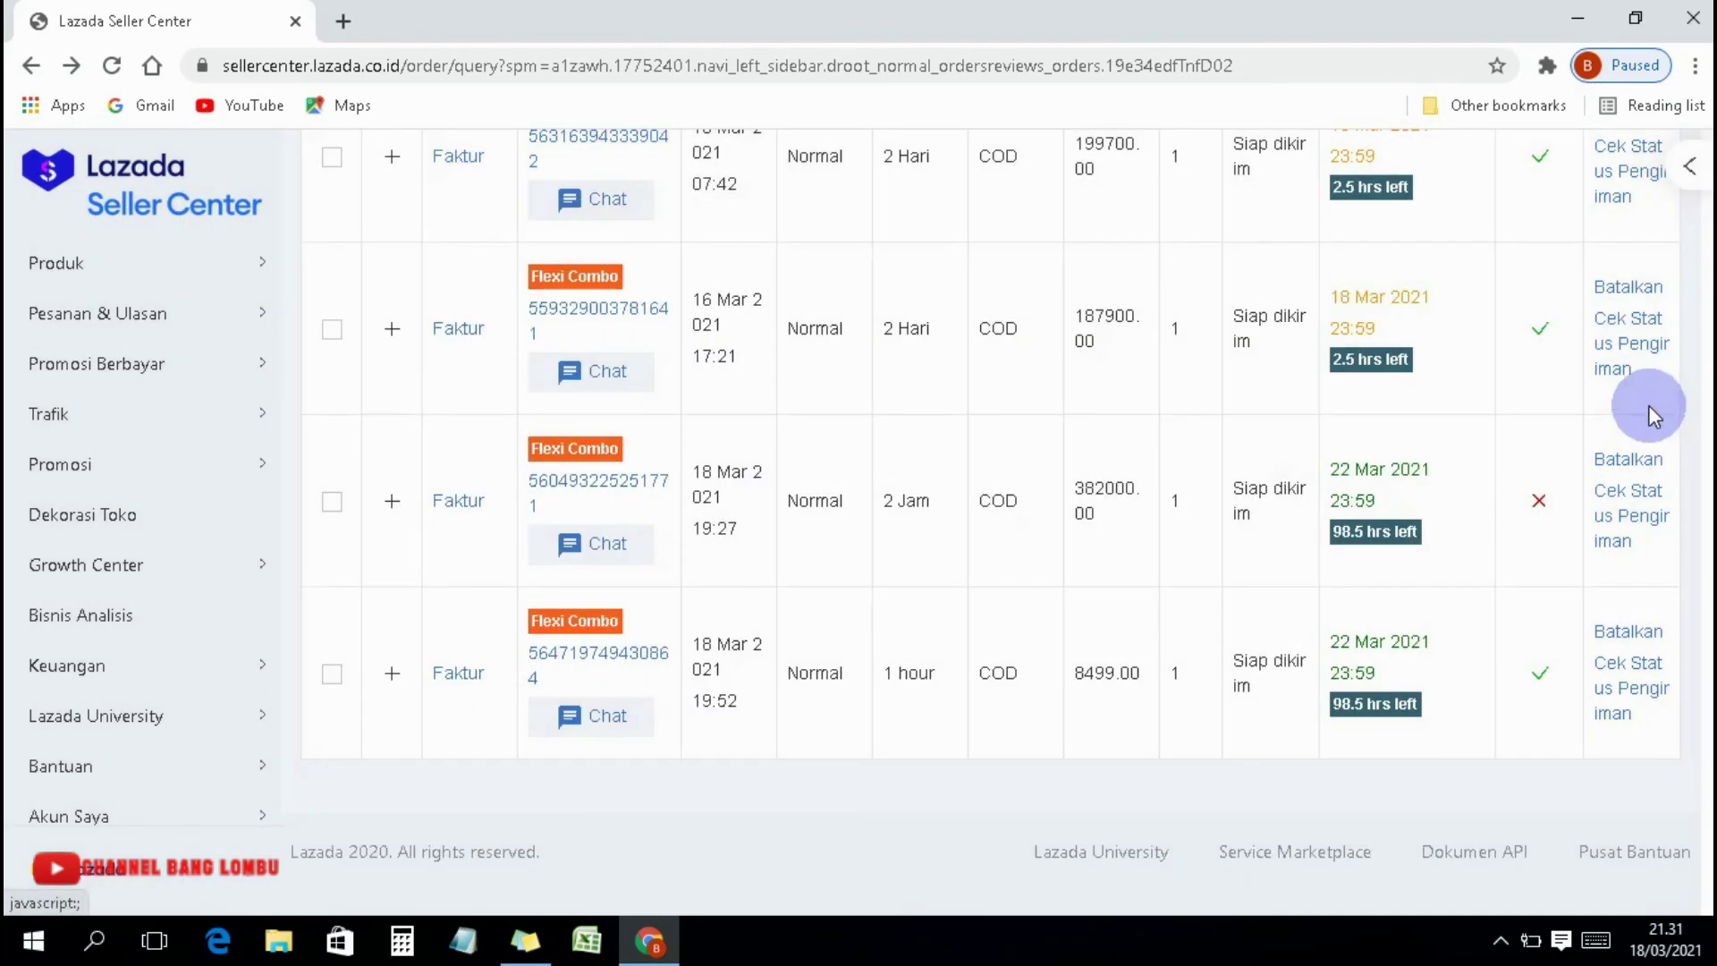
pyautogui.click(1626, 375)
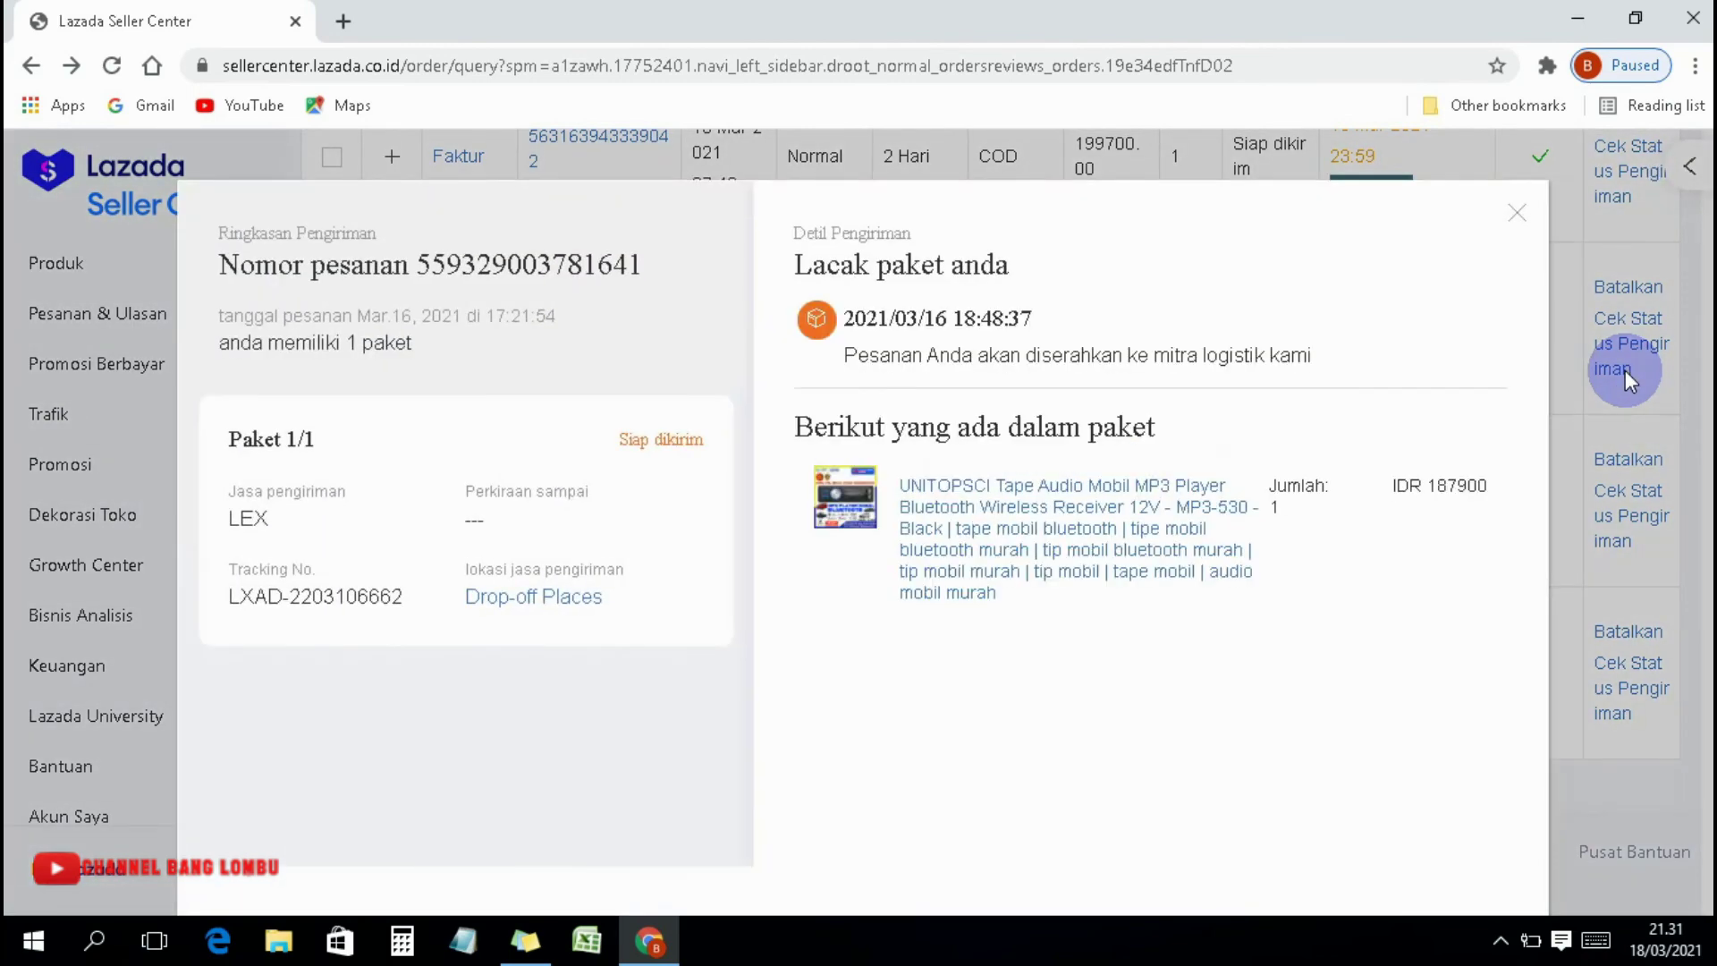
pyautogui.click(1518, 219)
pyautogui.scroll(1, 1640, 431)
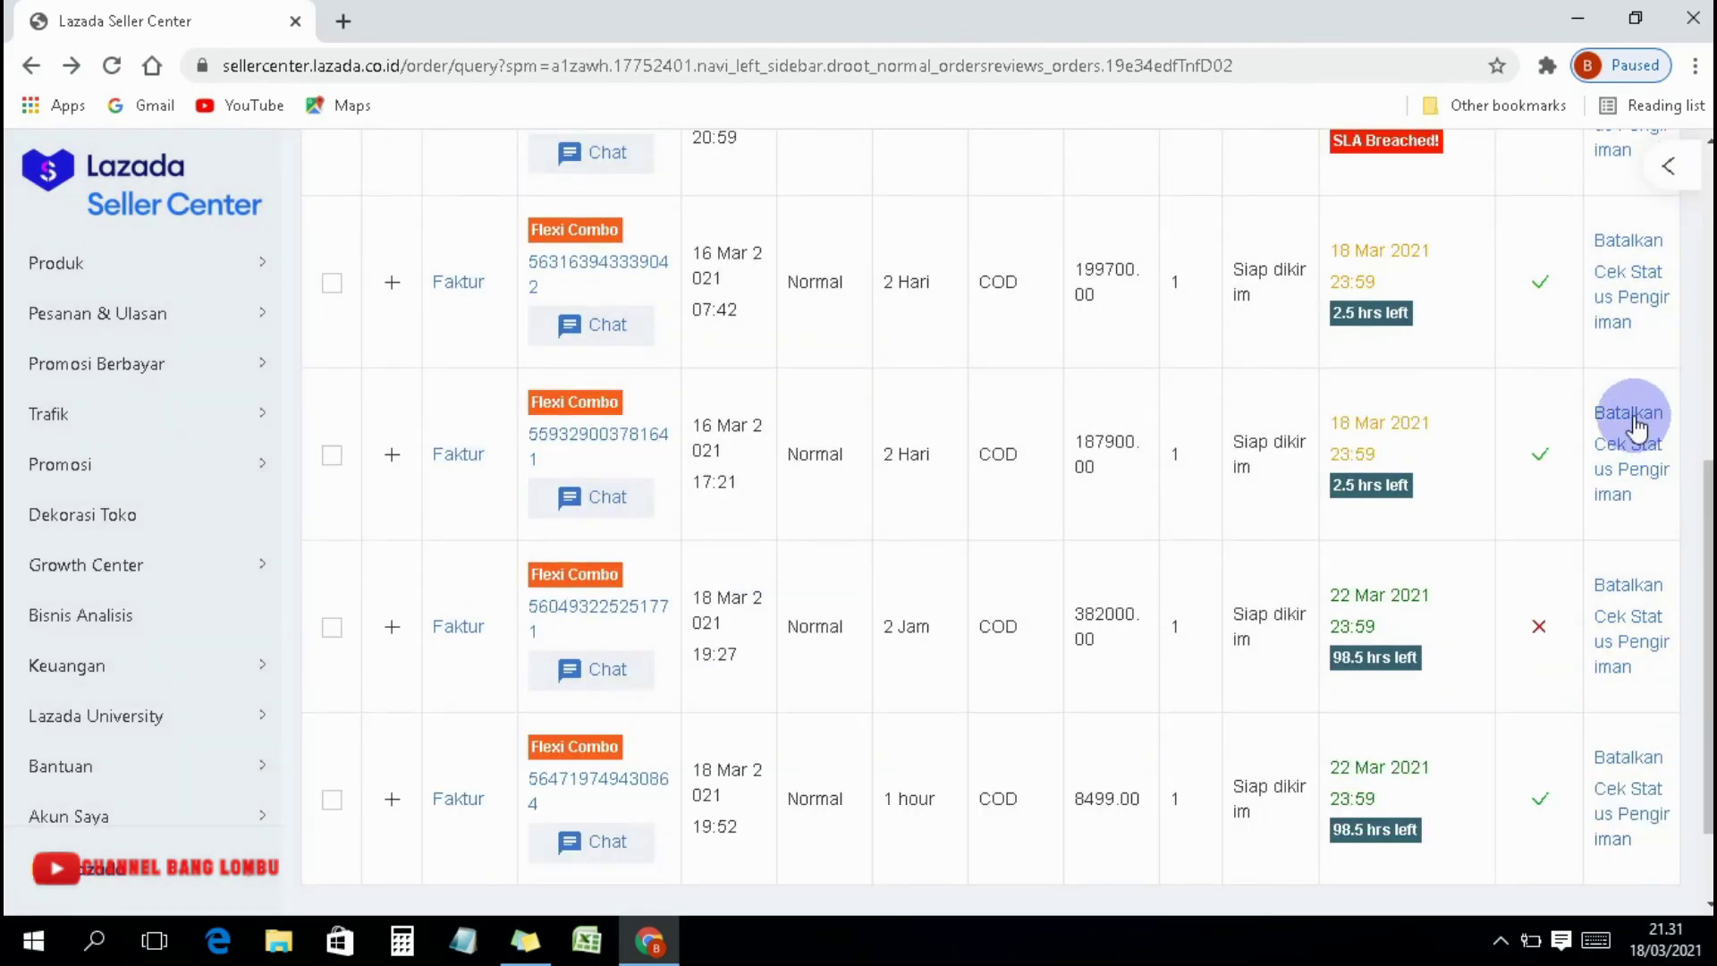
pyautogui.click(1609, 332)
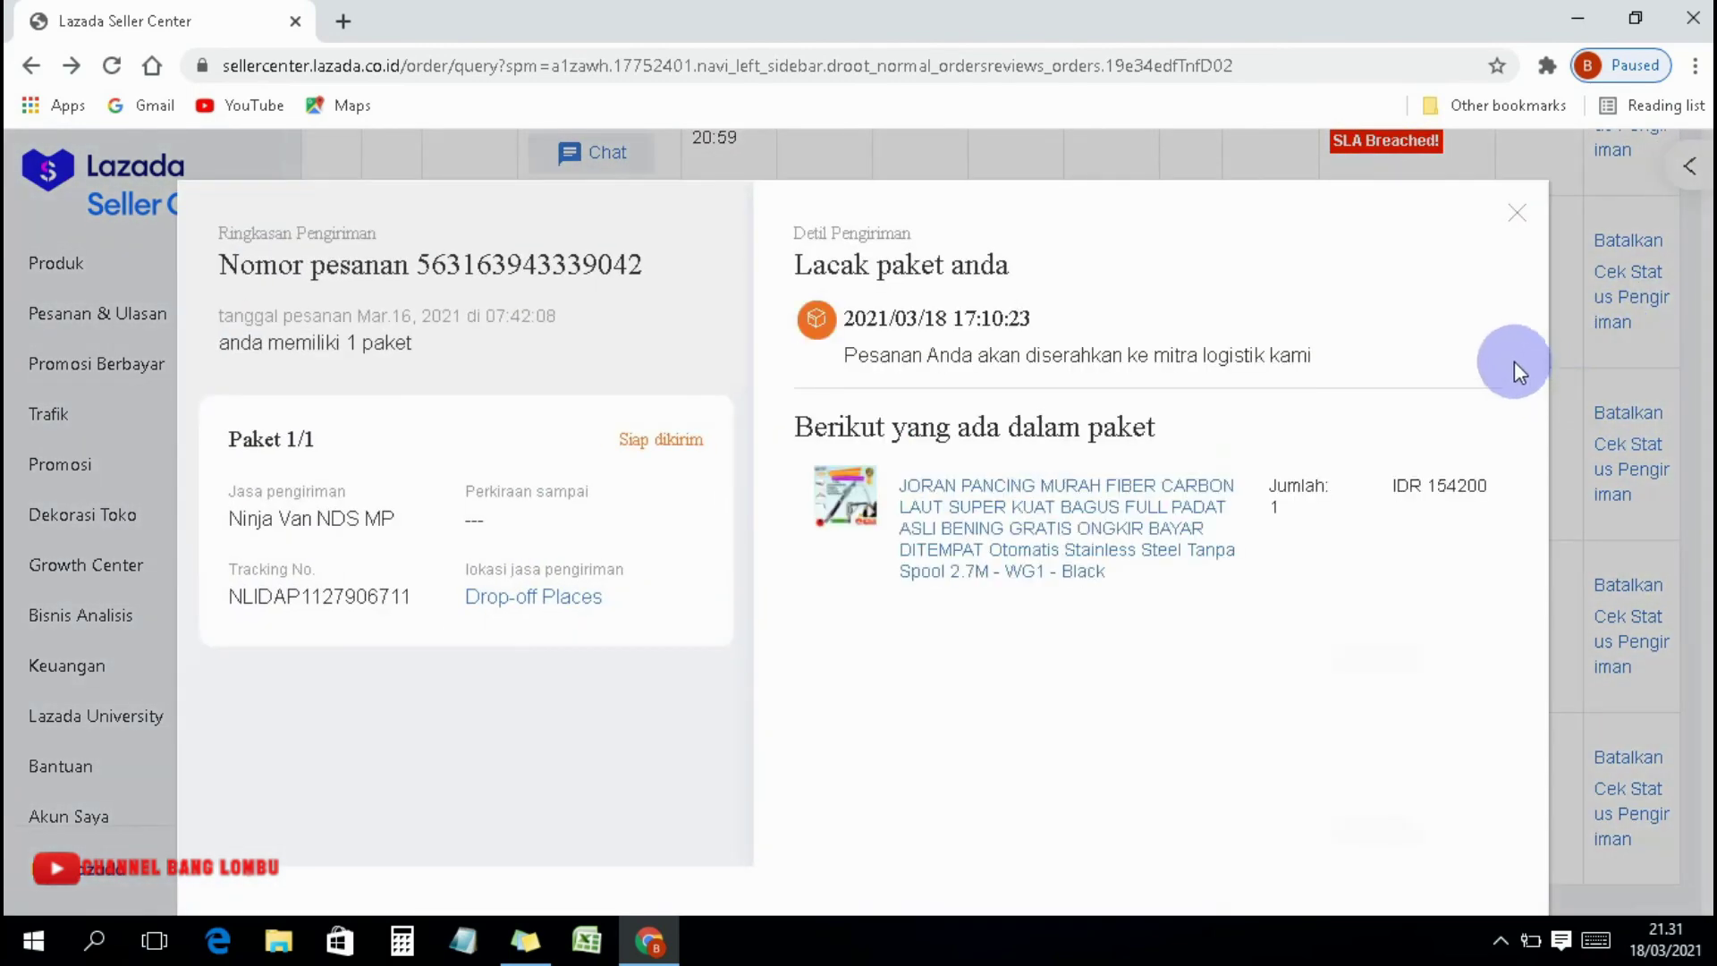
pyautogui.click(1552, 251)
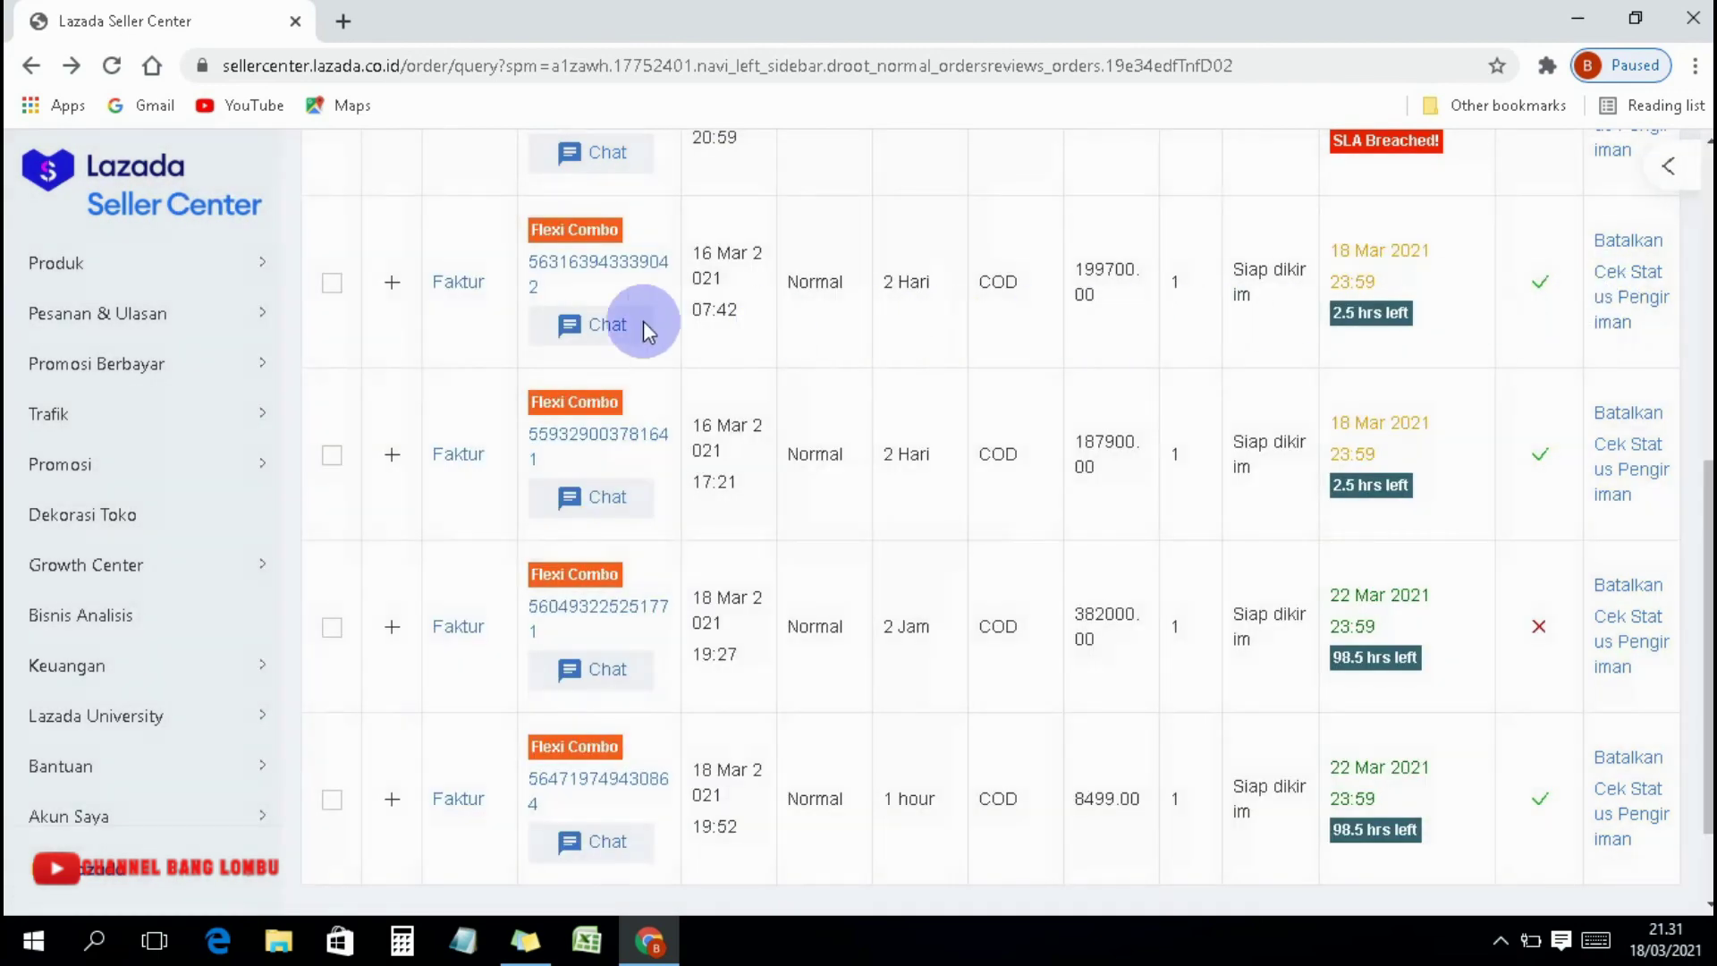
# Select the 199700.00 order dated 16 Mar 2021 and generate its shipping label for printing.
pyautogui.scroll(1, 349, 314)
pyautogui.click(333, 409)
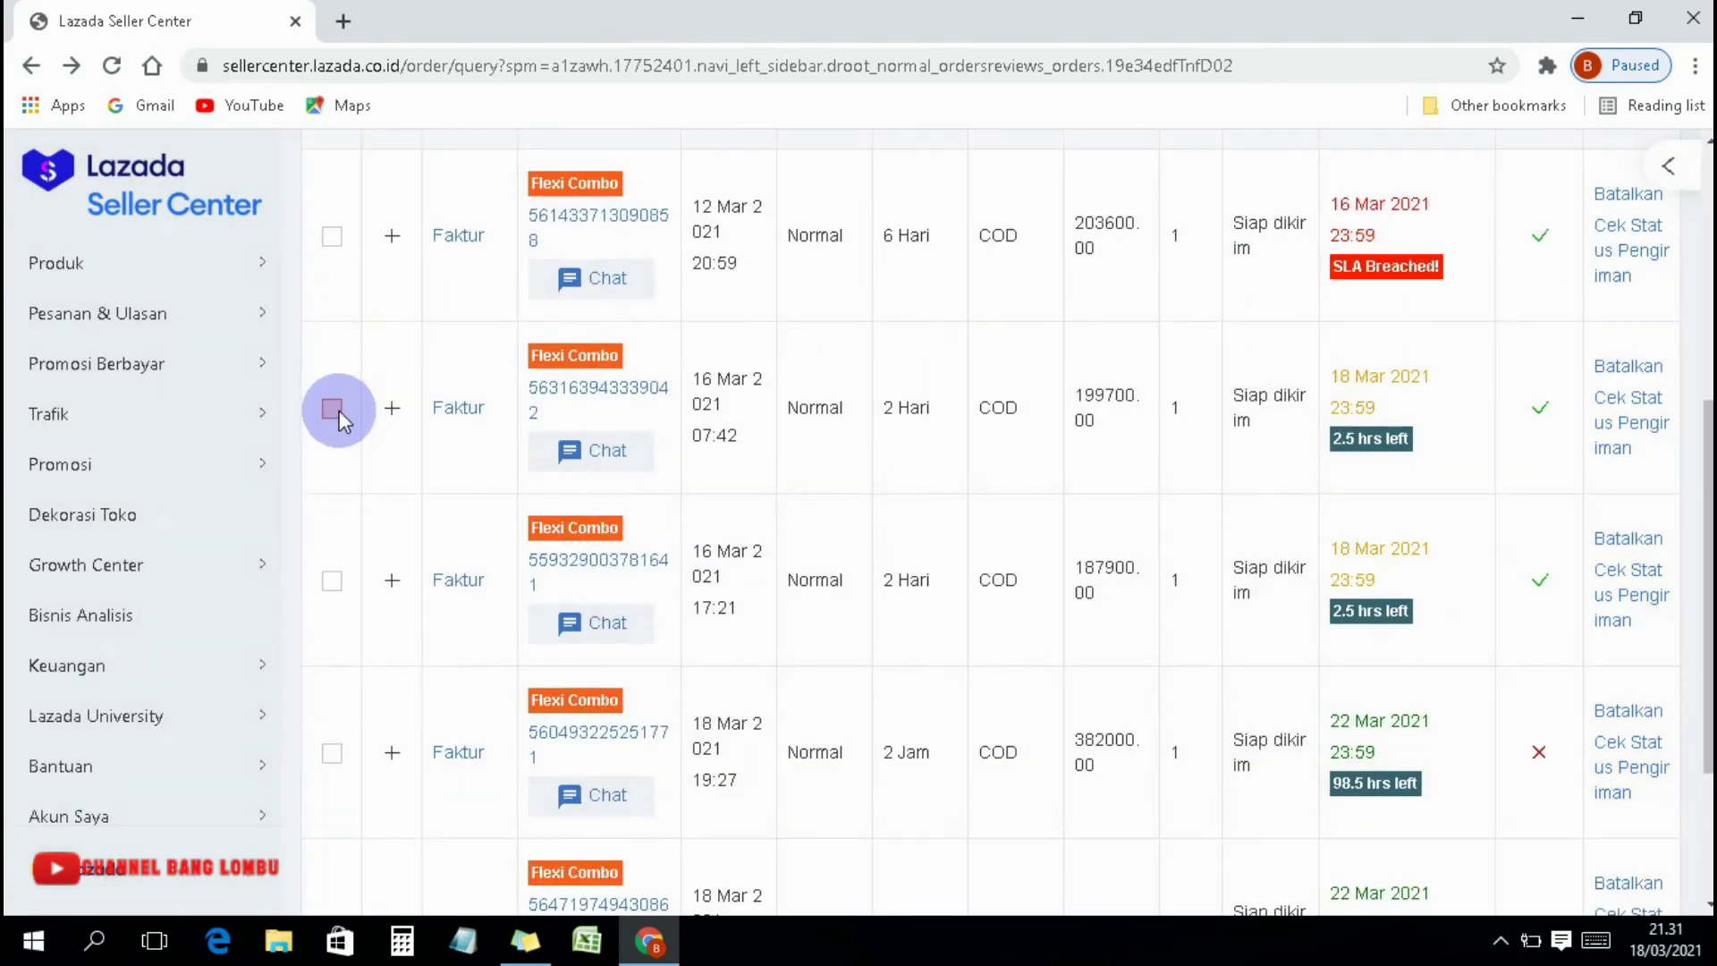
pyautogui.scroll(3, 371, 383)
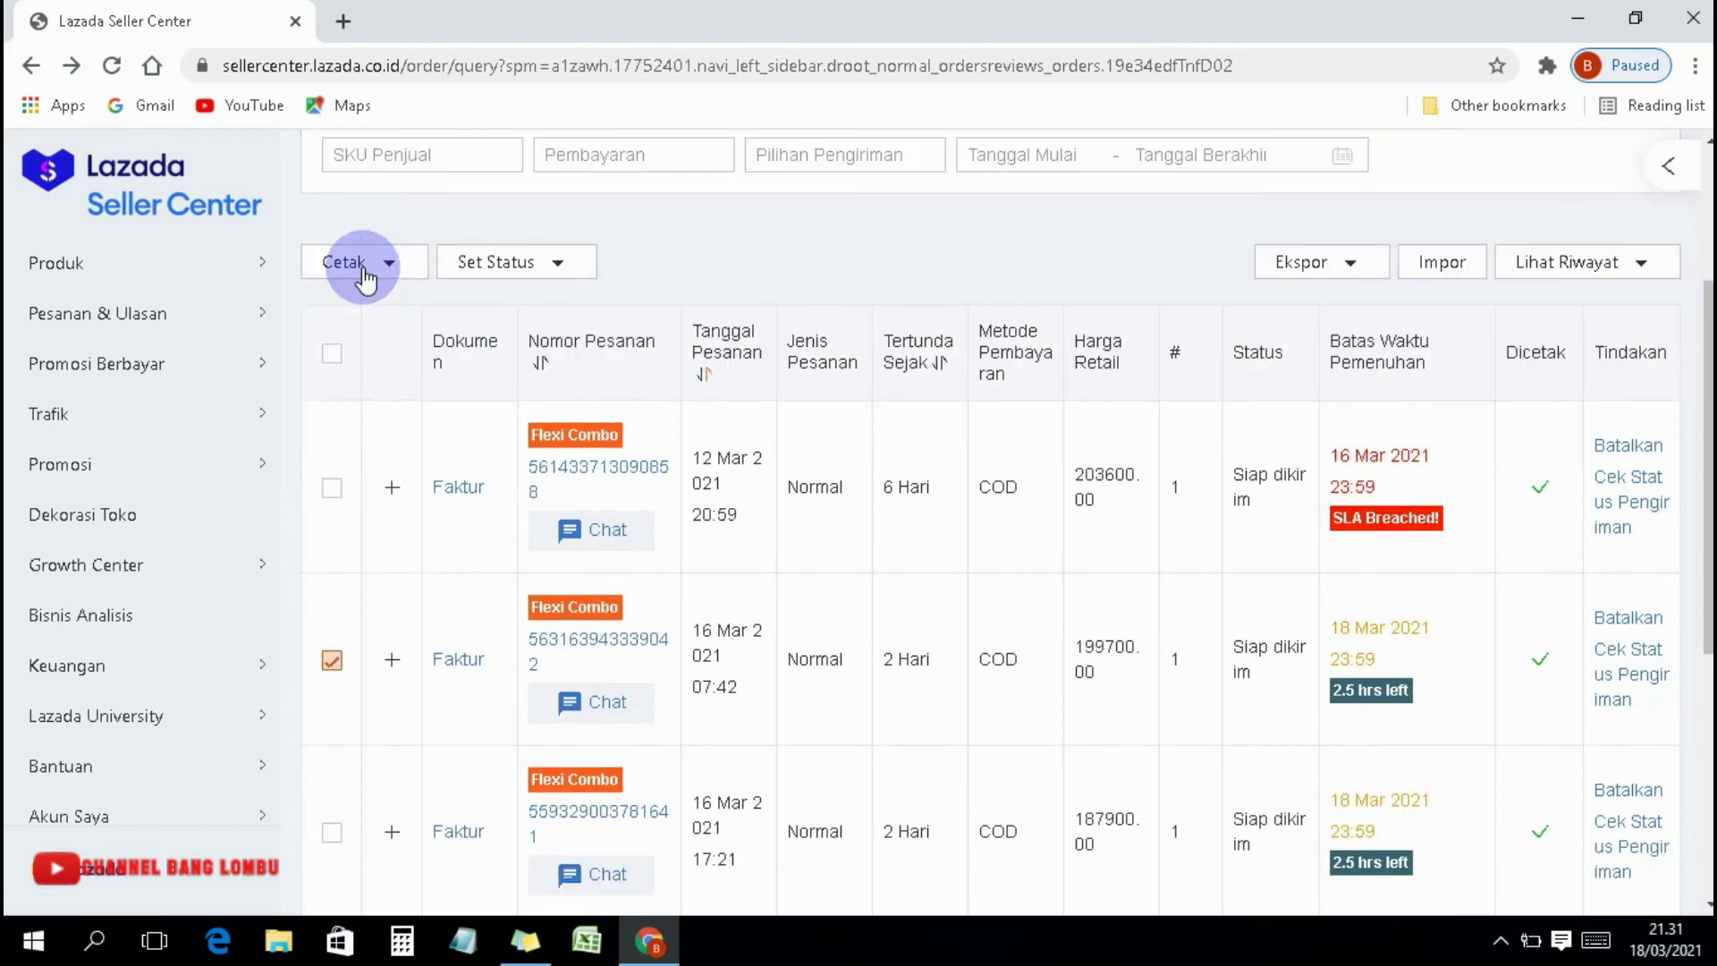
pyautogui.click(355, 262)
pyautogui.click(413, 422)
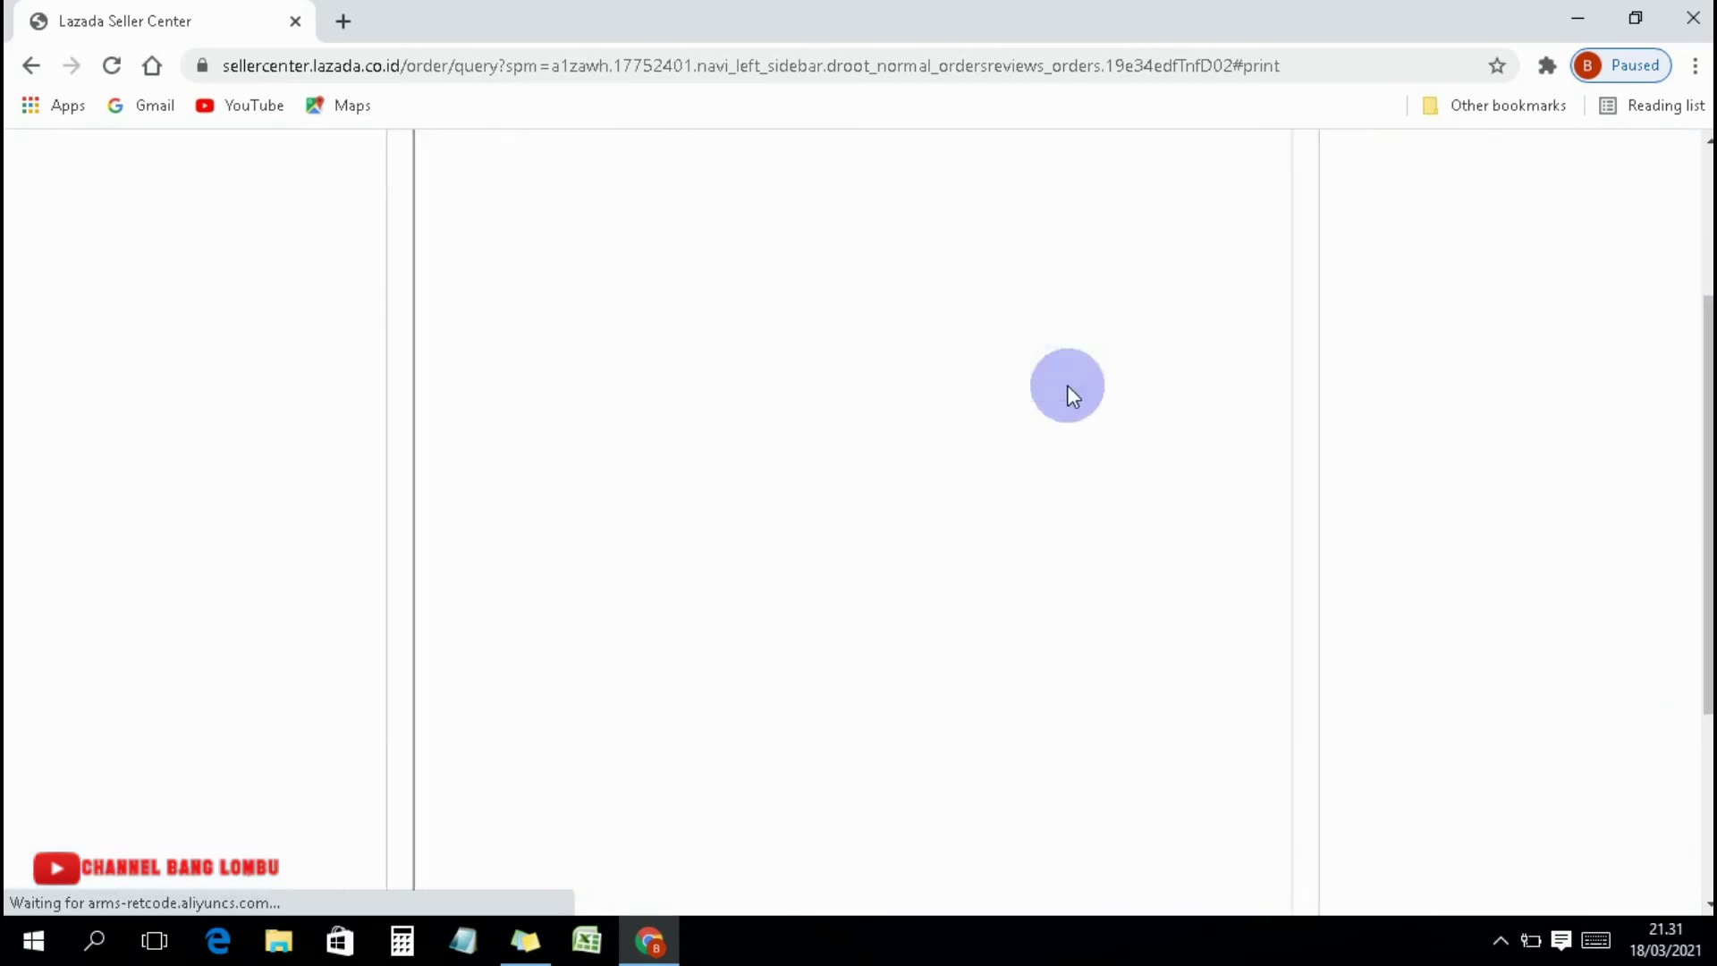